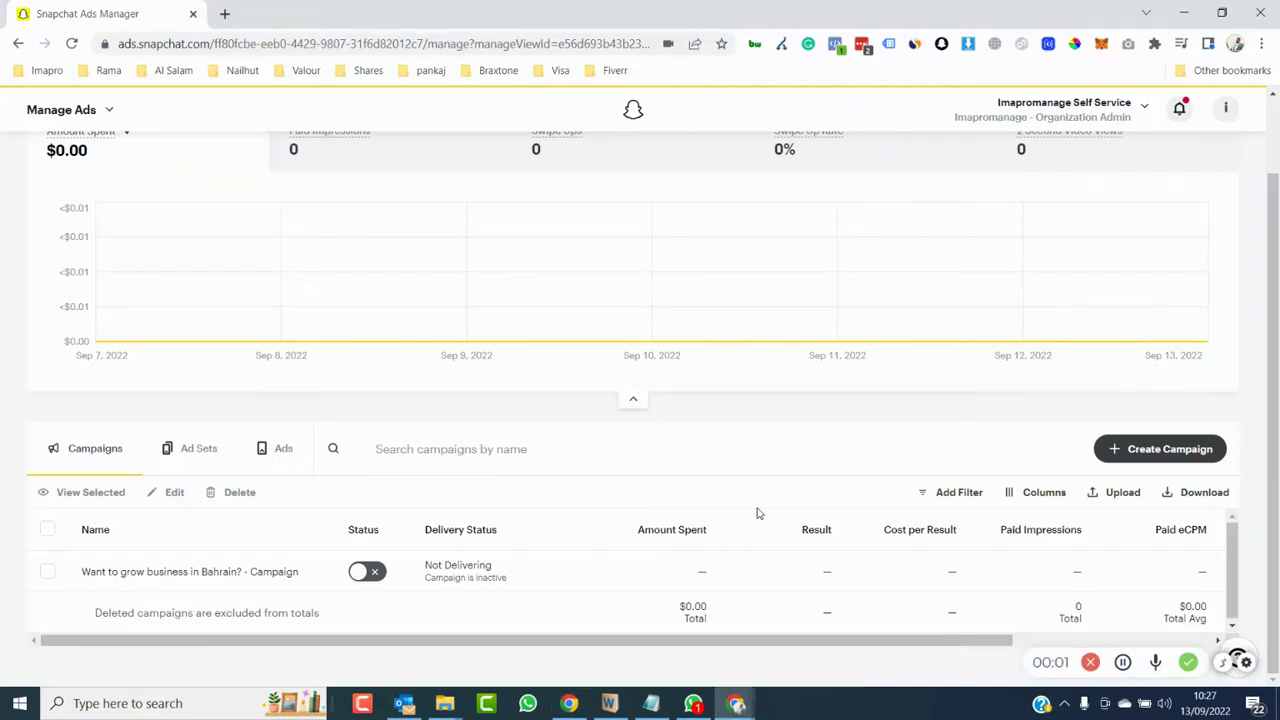
Step: Select the 'Want to grow business in Bahrain?' campaign and show its ads
scroll(636, 373, "up", 2)
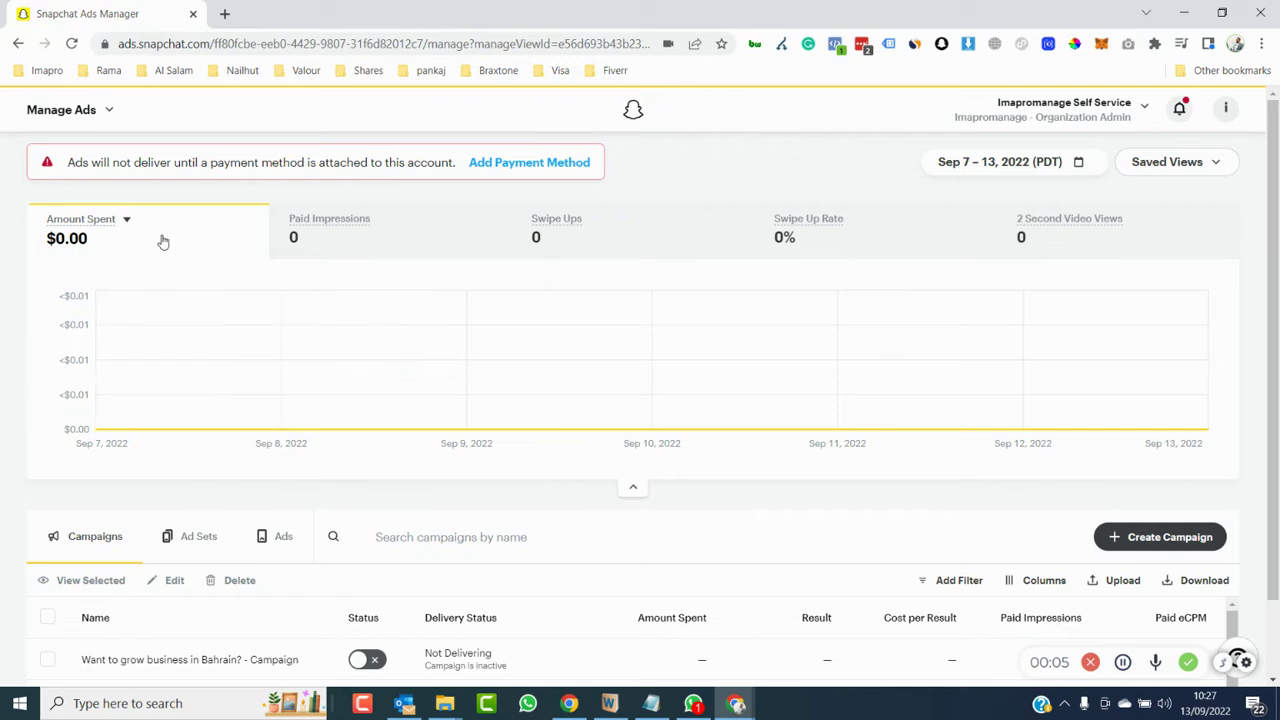
left_click(110, 114)
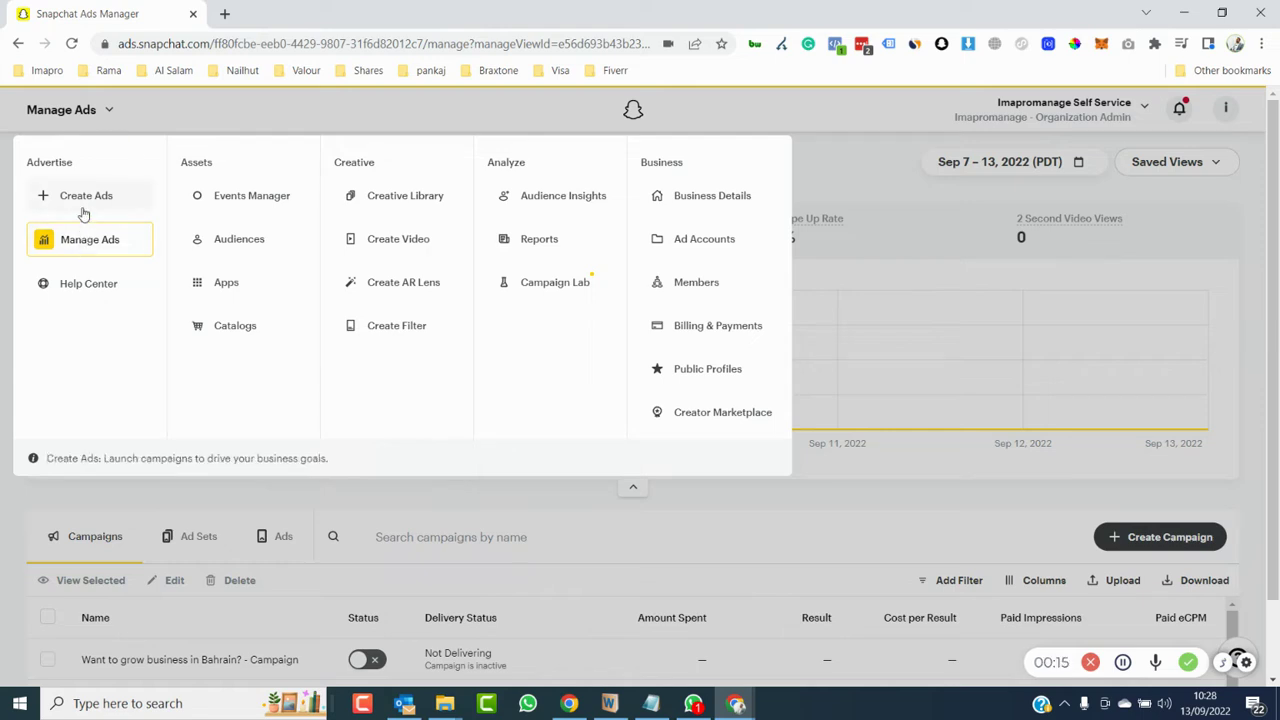
left_click(490, 533)
scroll(490, 533, "down", 1)
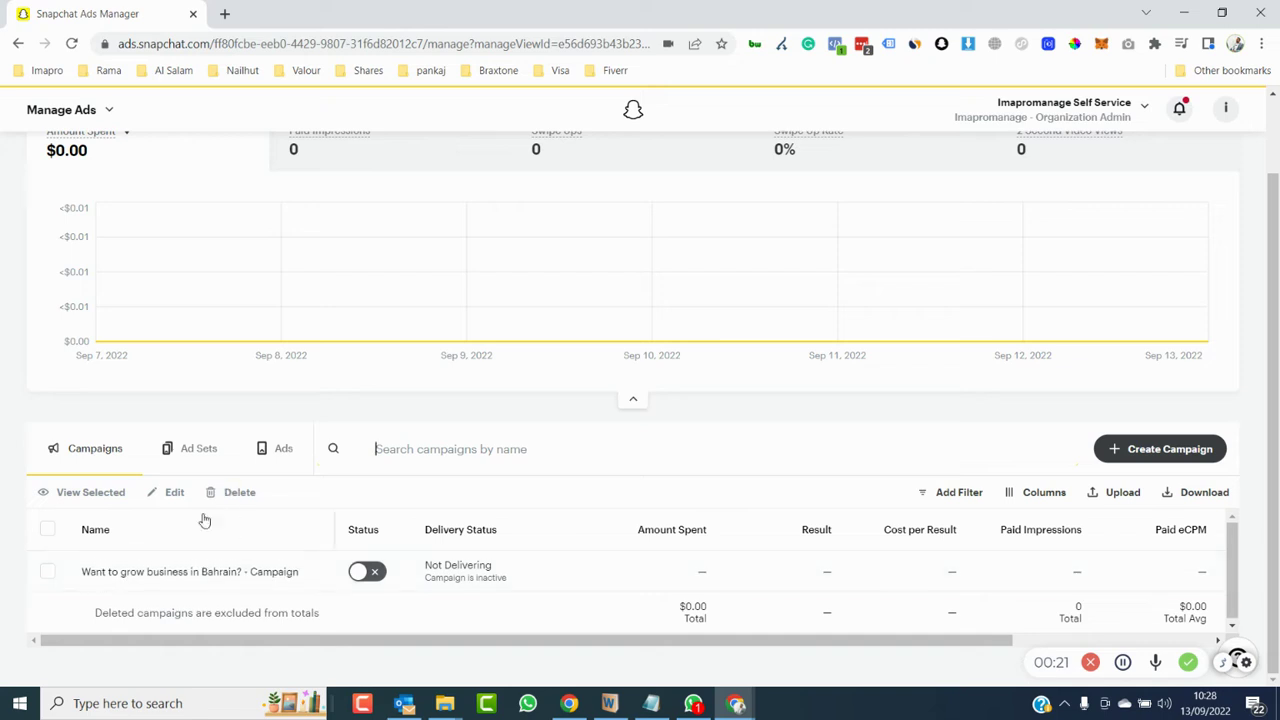
left_click(47, 572)
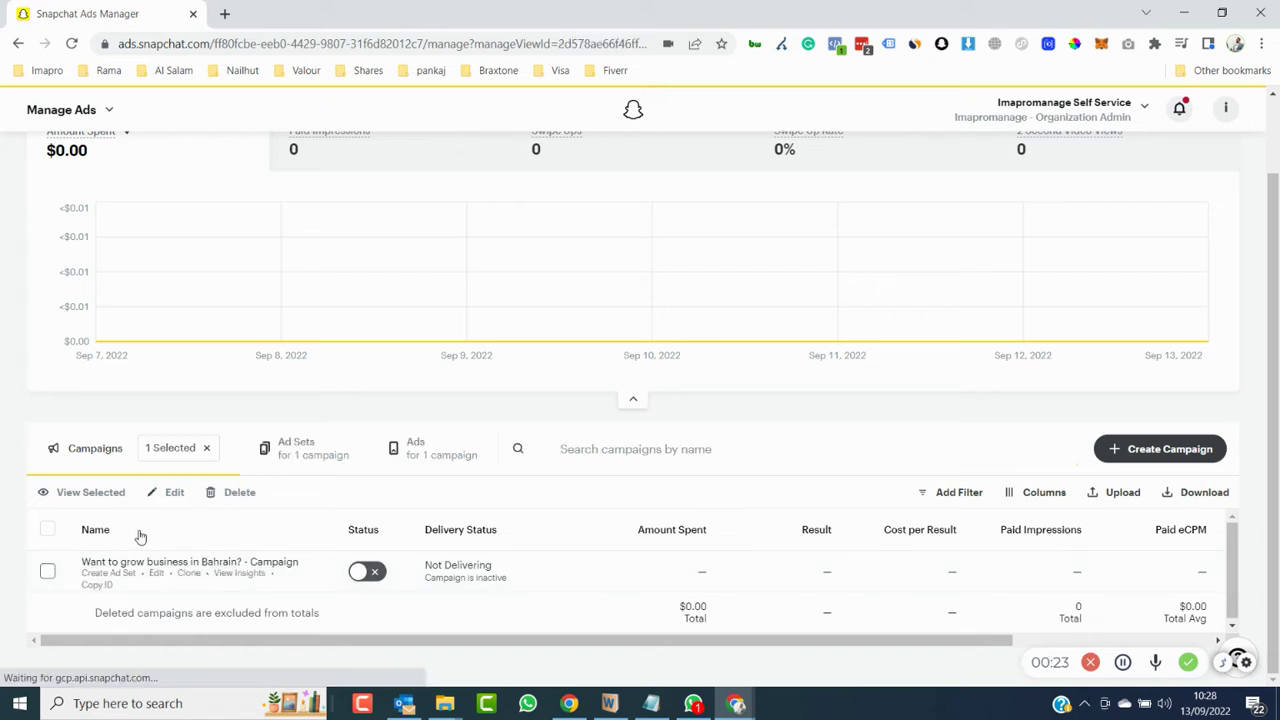
left_click(438, 450)
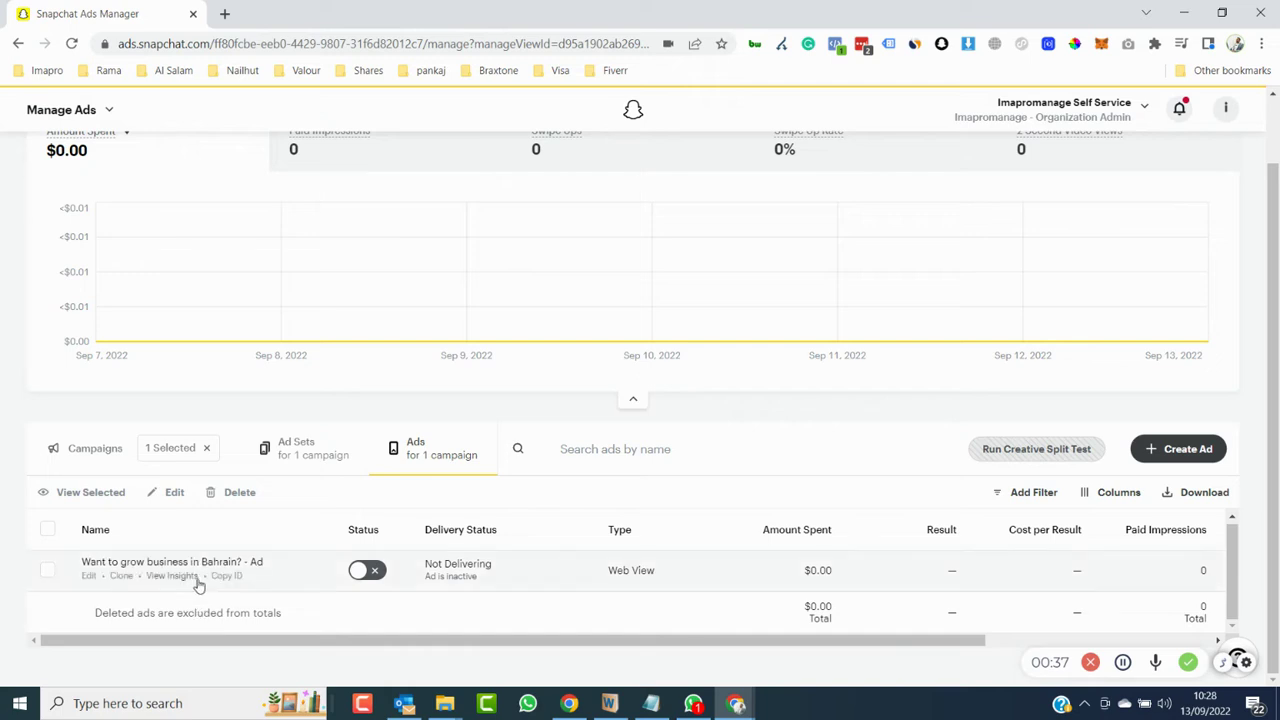
Step: Clone the Bahrain ad, review the Duplicate Ad panel, then cancel without publishing
mouse_move(266, 593)
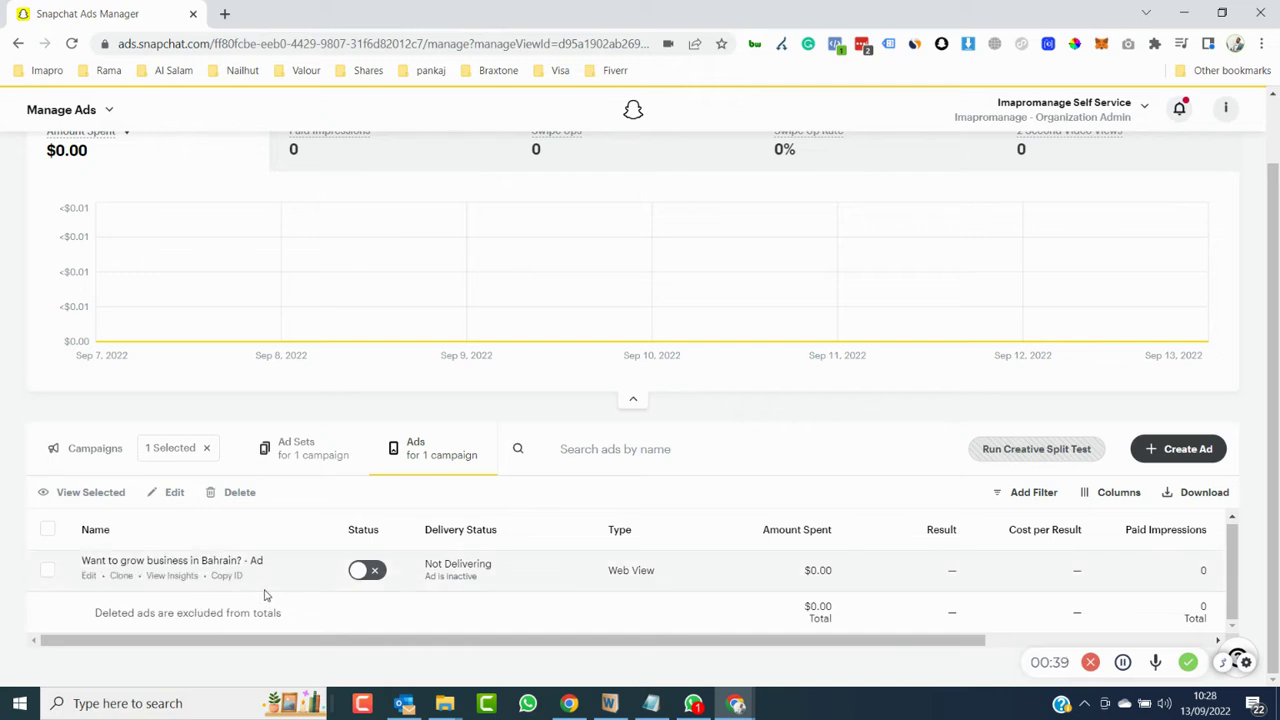
left_click(121, 577)
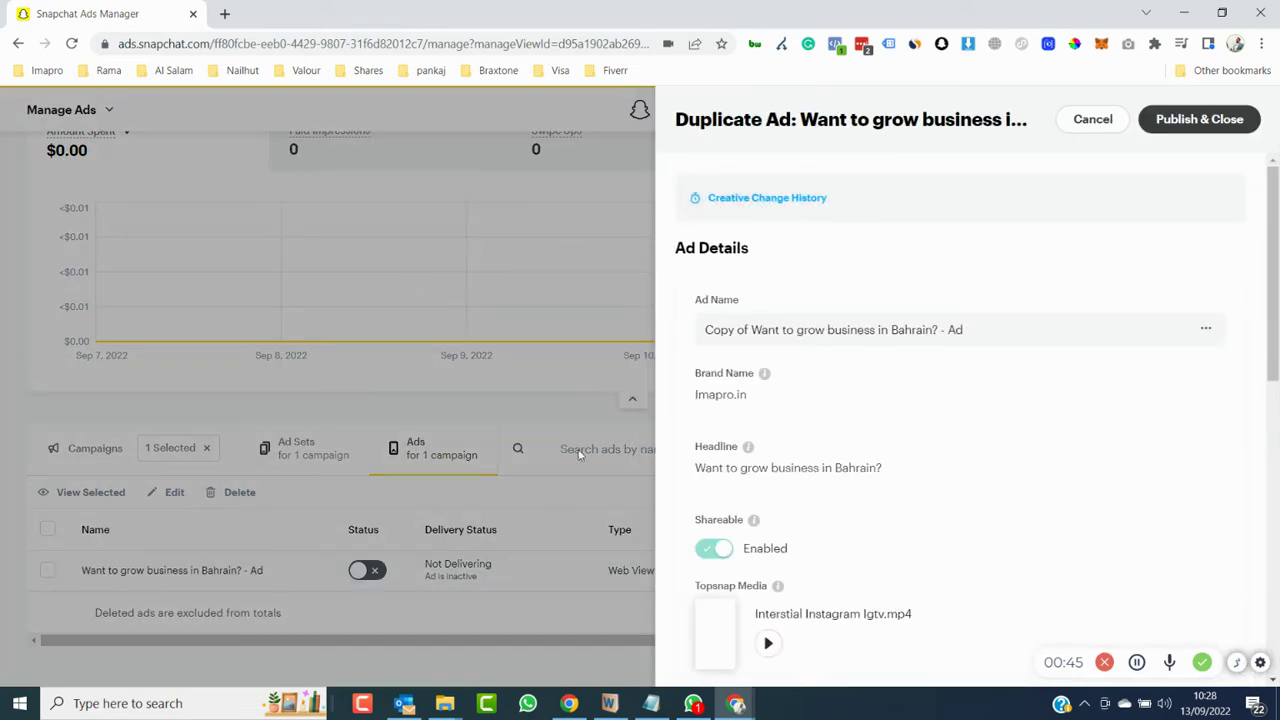
scroll(836, 410, "down", 5)
scroll(836, 410, "down", 1)
scroll(836, 410, "up", 10)
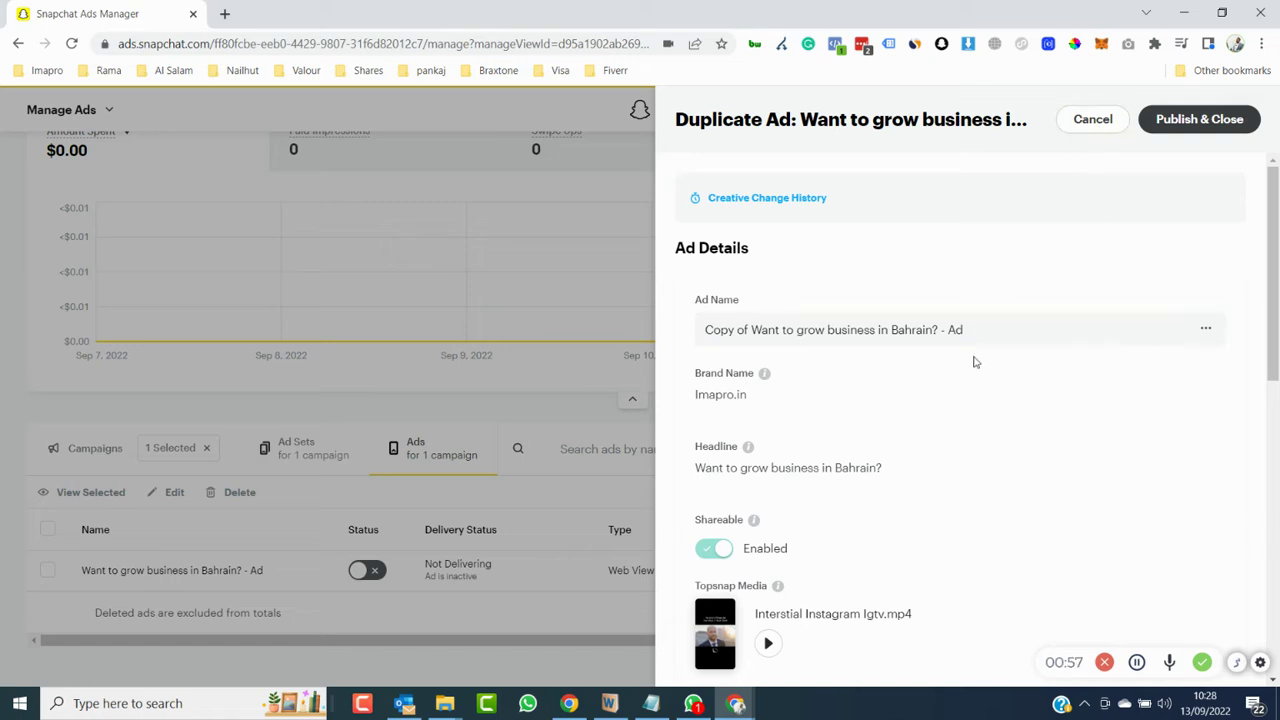
left_click(1093, 120)
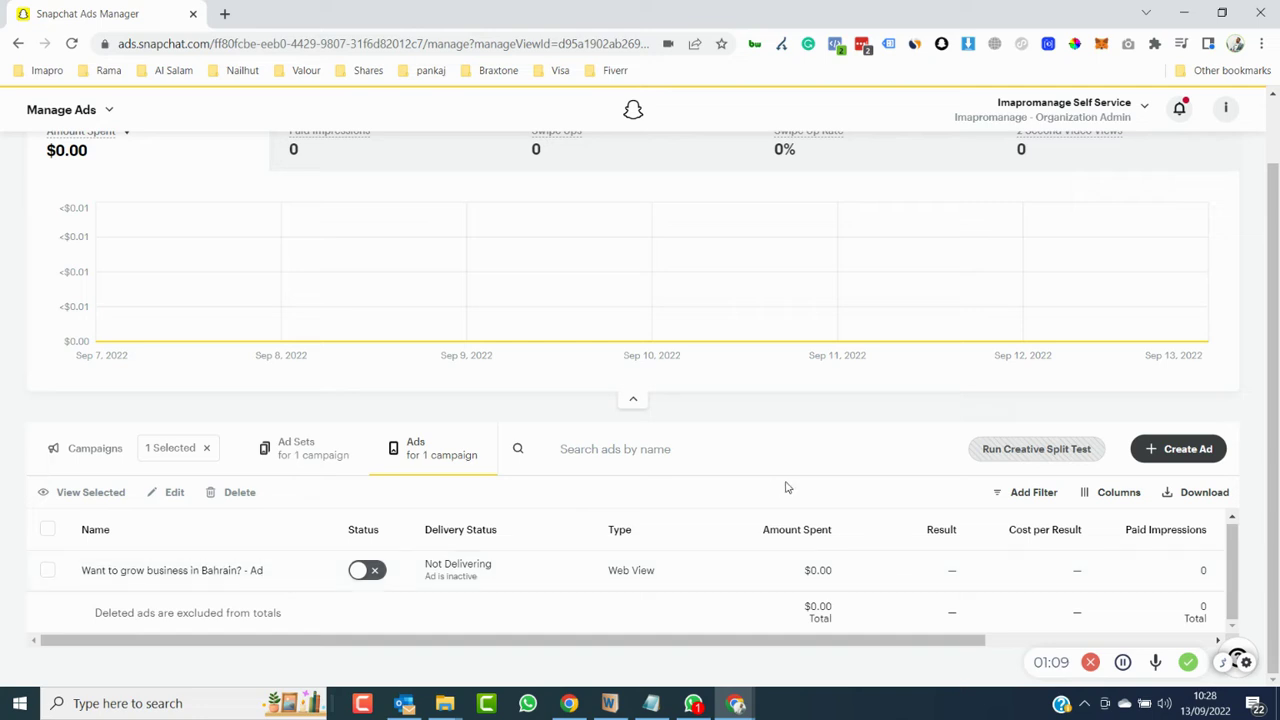
Step: Create New Ad #1 in the existing Bahrain ad set and open its details form
left_click(108, 111)
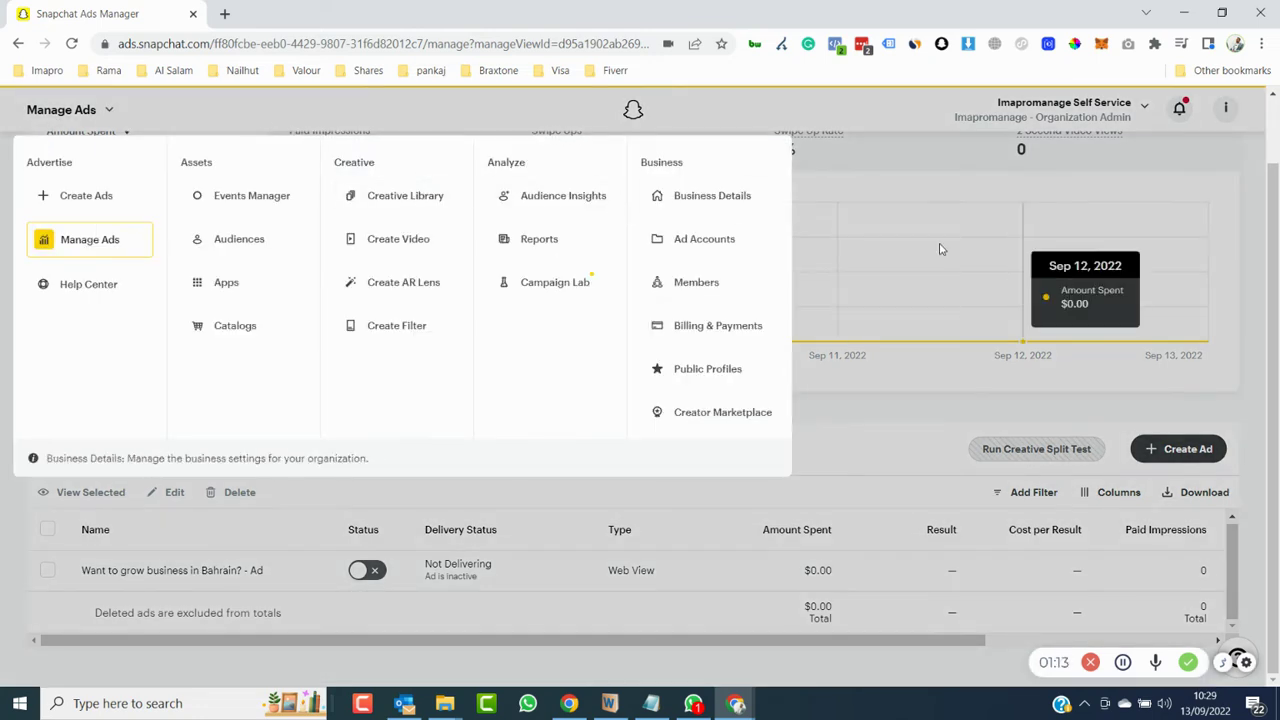
left_click(900, 432)
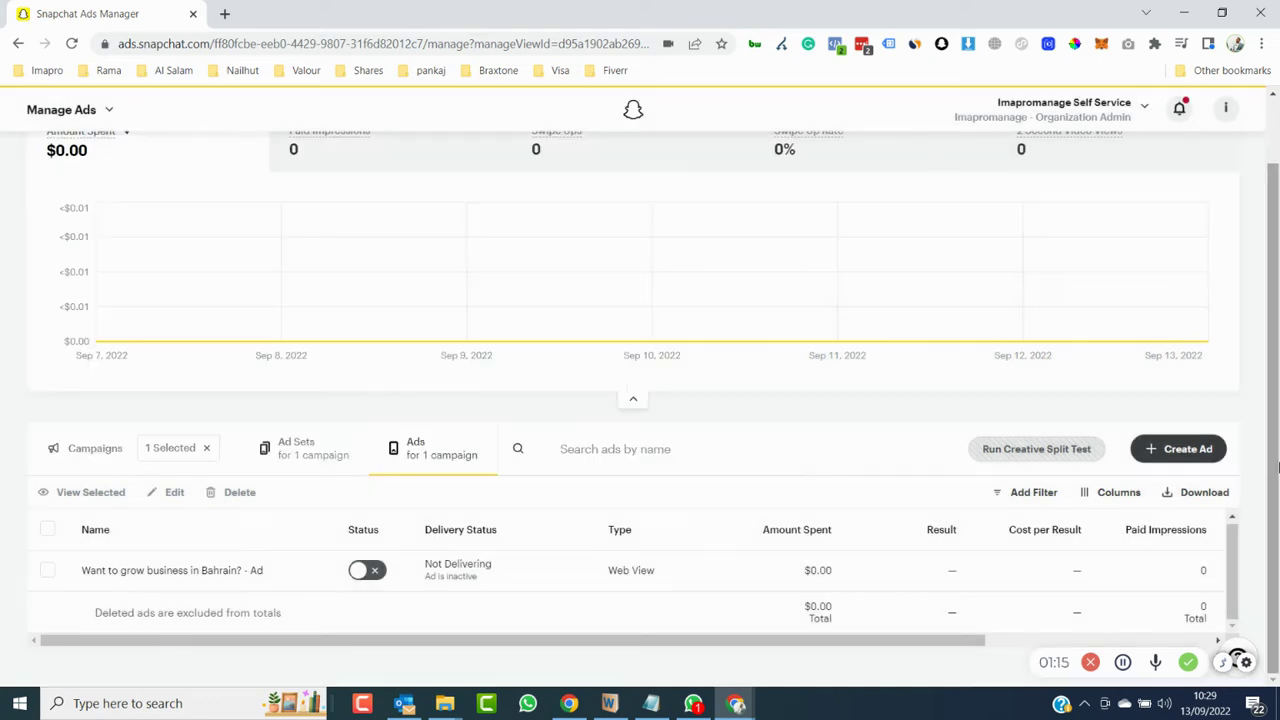
left_click(1180, 450)
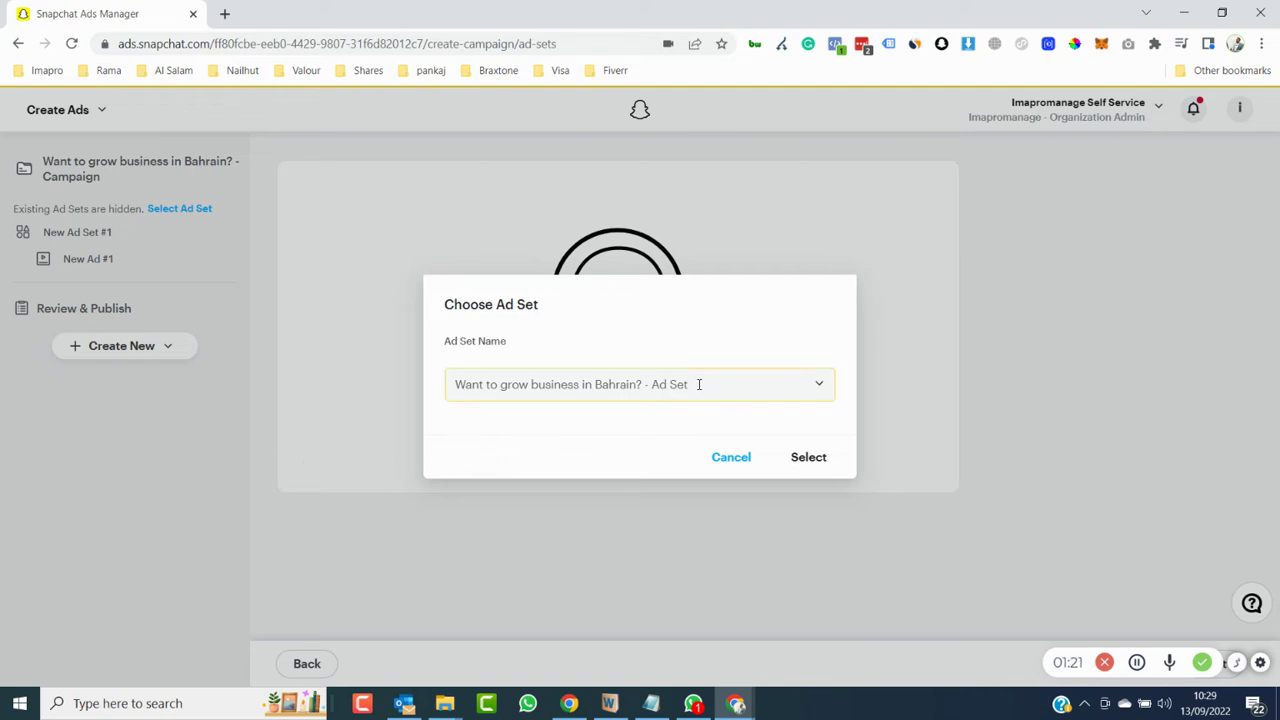
left_click(808, 458)
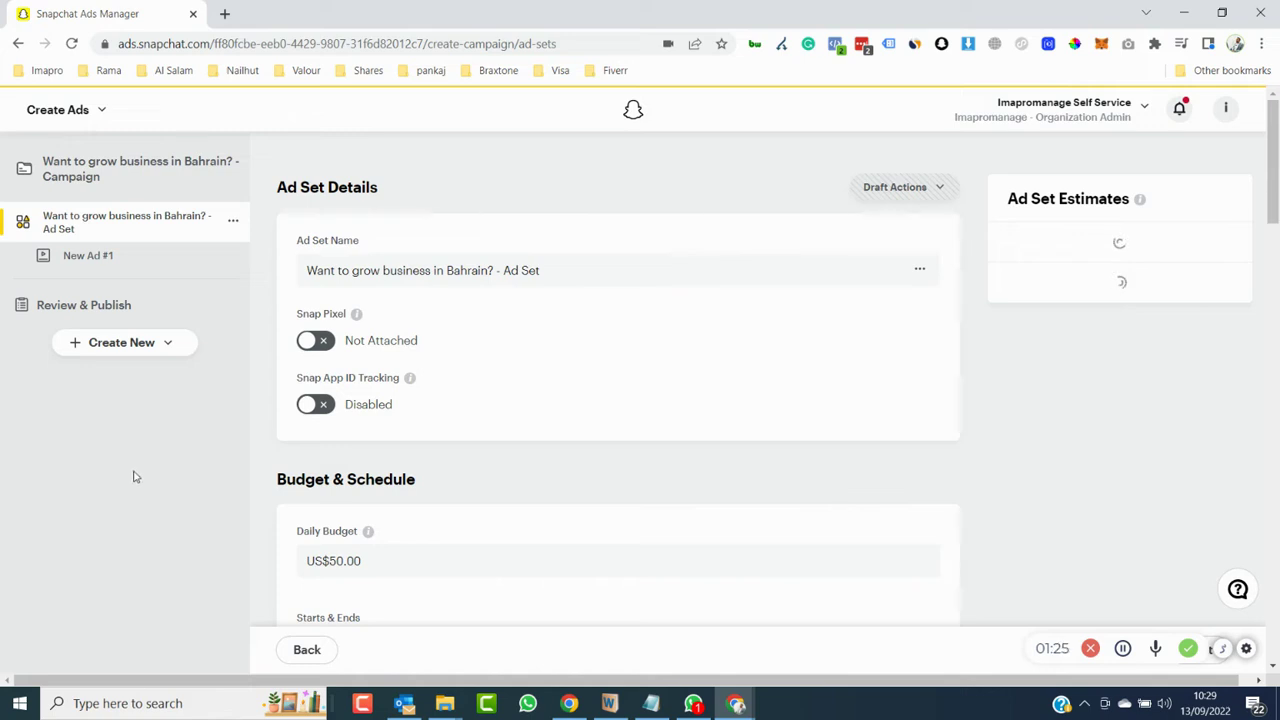
left_click(90, 257)
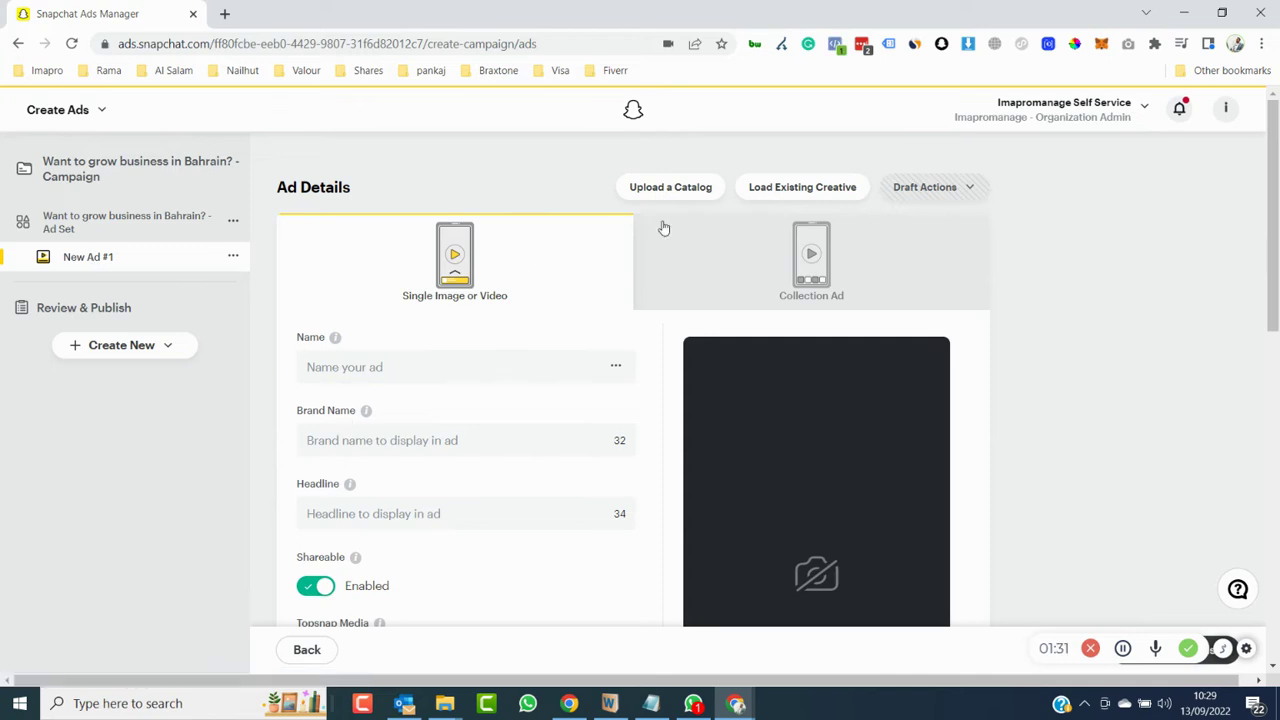
Step: Load the existing Bahrain creative into the new ad
left_click(810, 190)
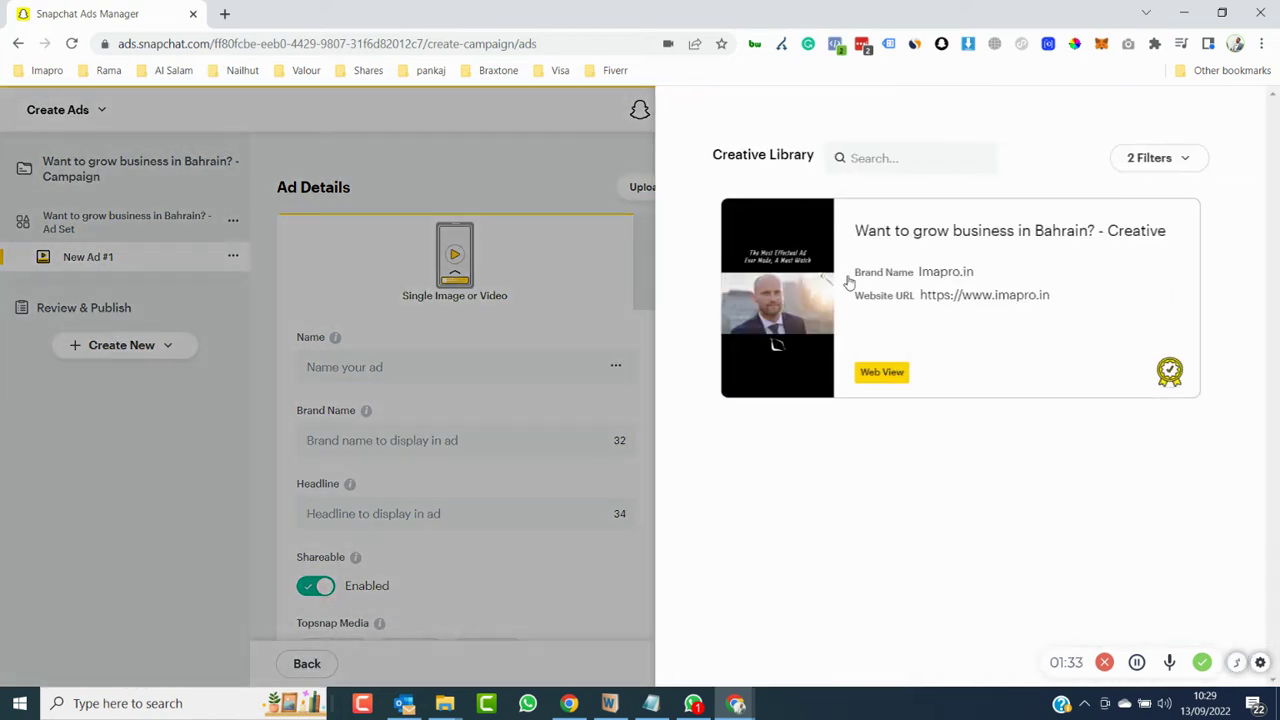
left_click(977, 336)
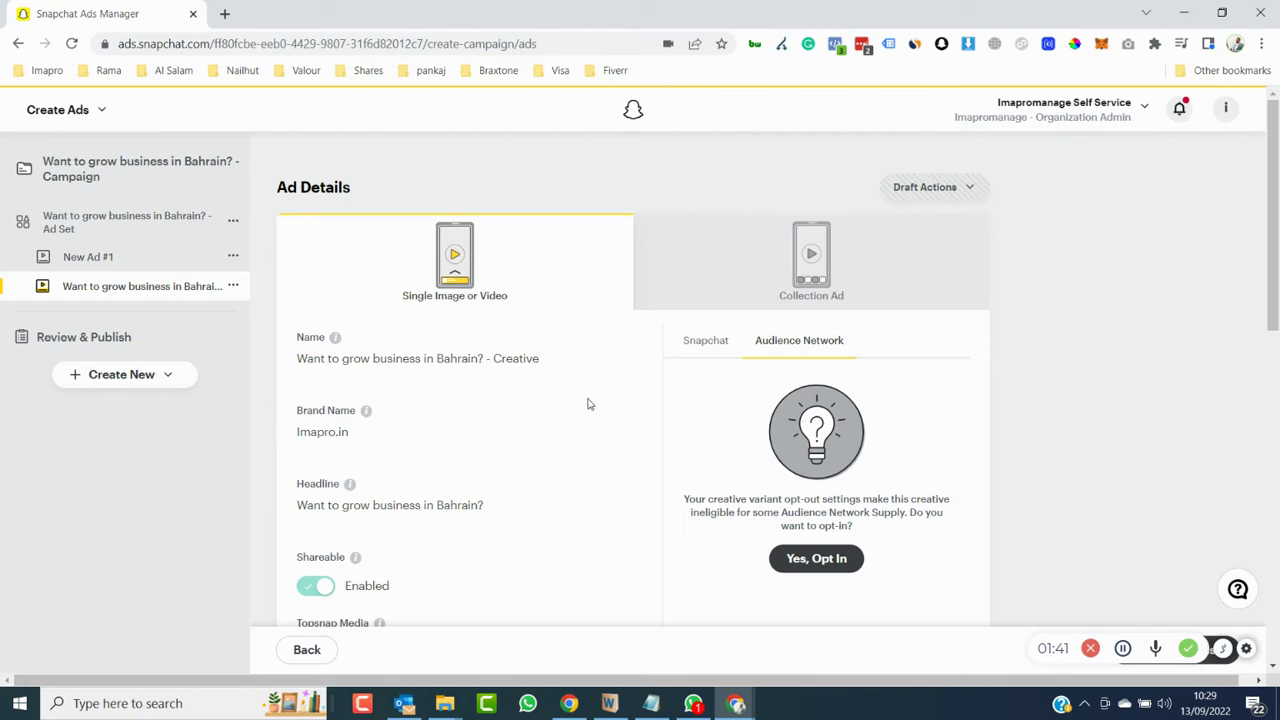
scroll(505, 439, "down", 7)
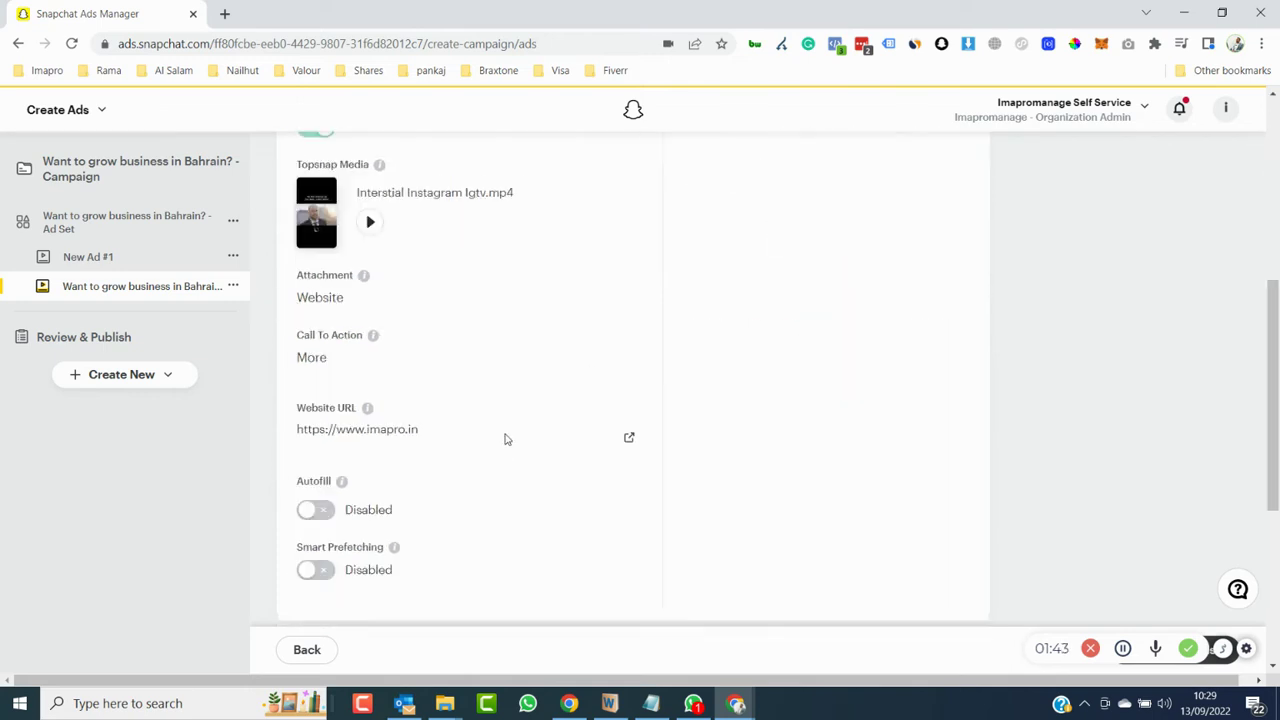
scroll(505, 439, "down", 3)
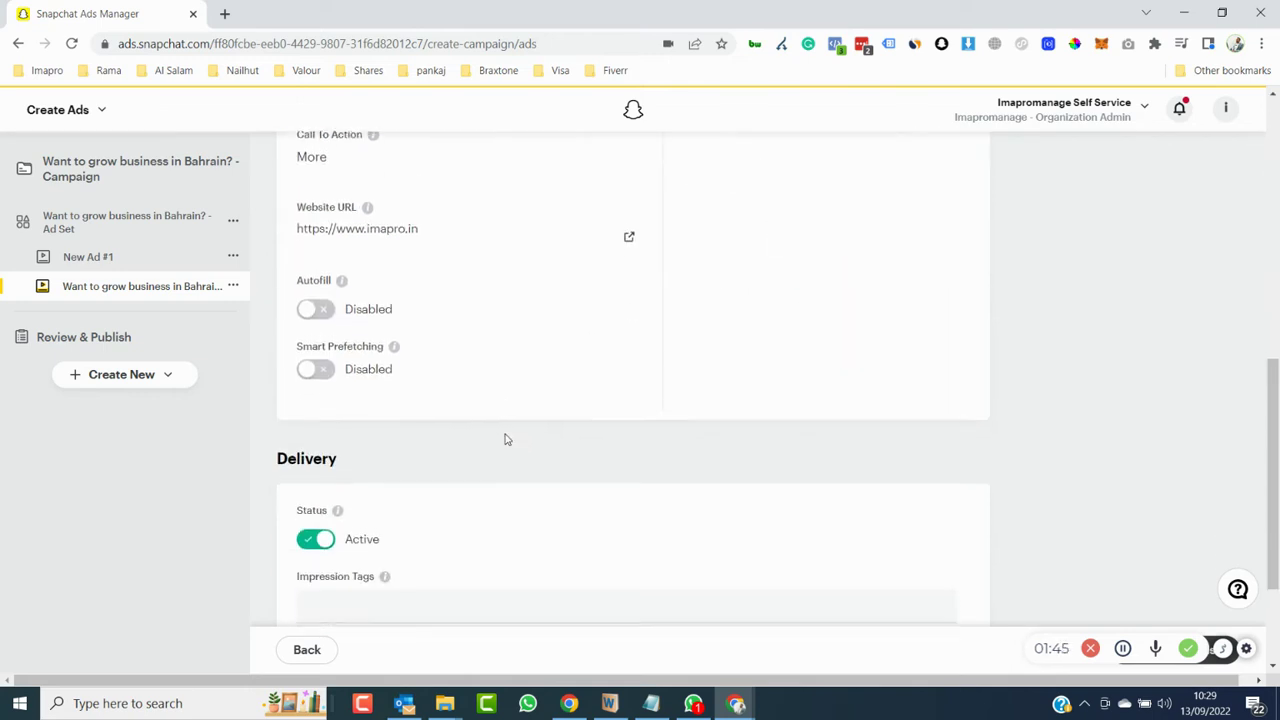
Step: Review the topsnap video, website attachment, call to action and imapro.in URL
scroll(505, 435, "up", 4)
scroll(505, 435, "up", 5)
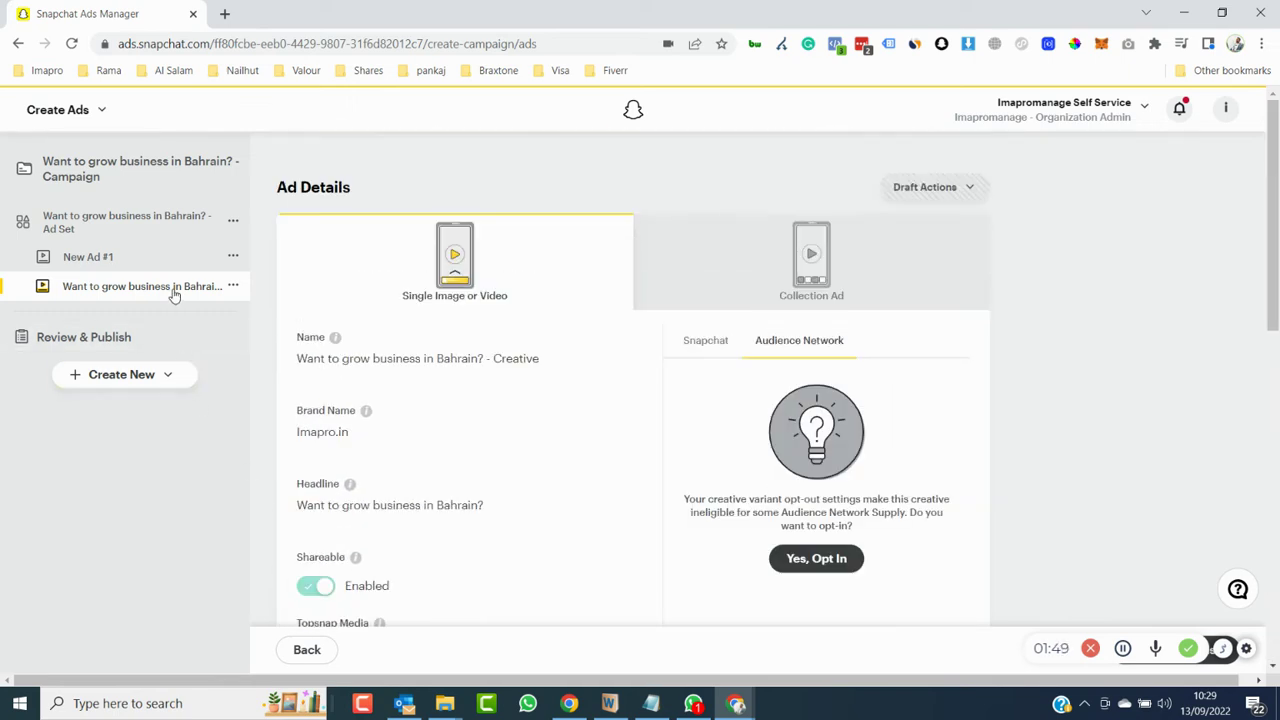
scroll(497, 440, "down", 3)
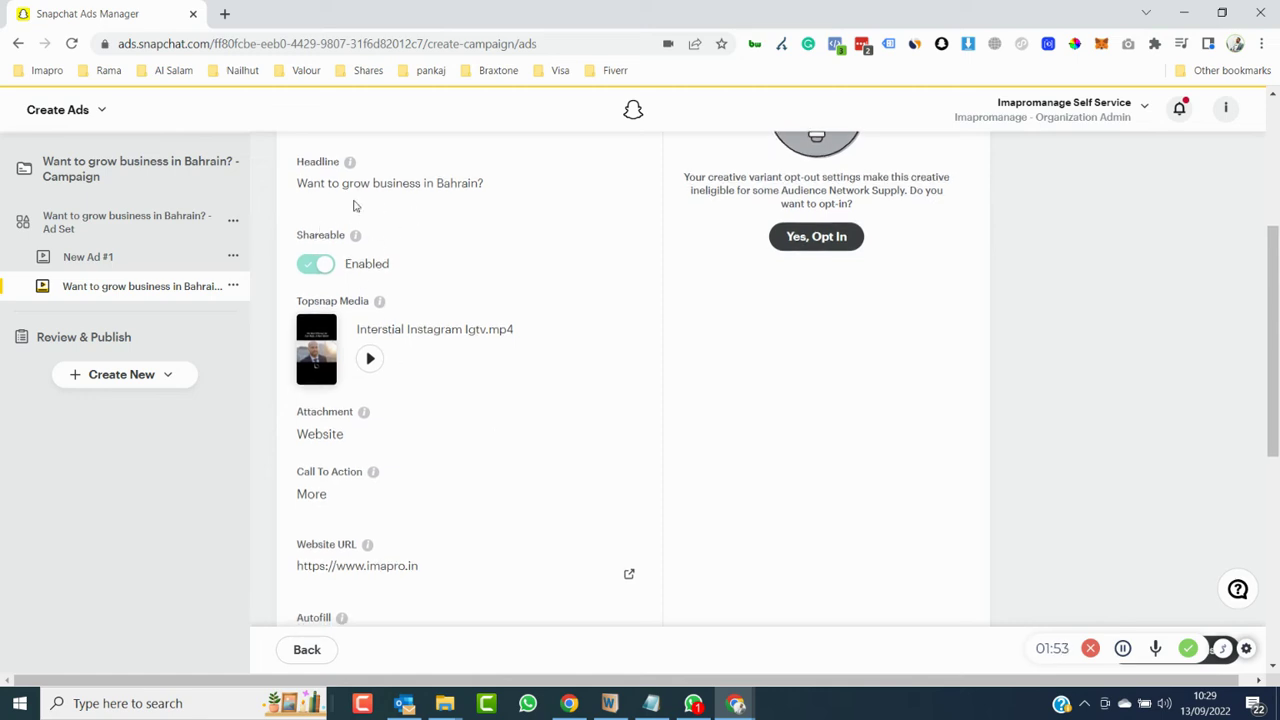
scroll(490, 347, "down", 3)
scroll(490, 347, "up", 1)
scroll(471, 357, "up", 4)
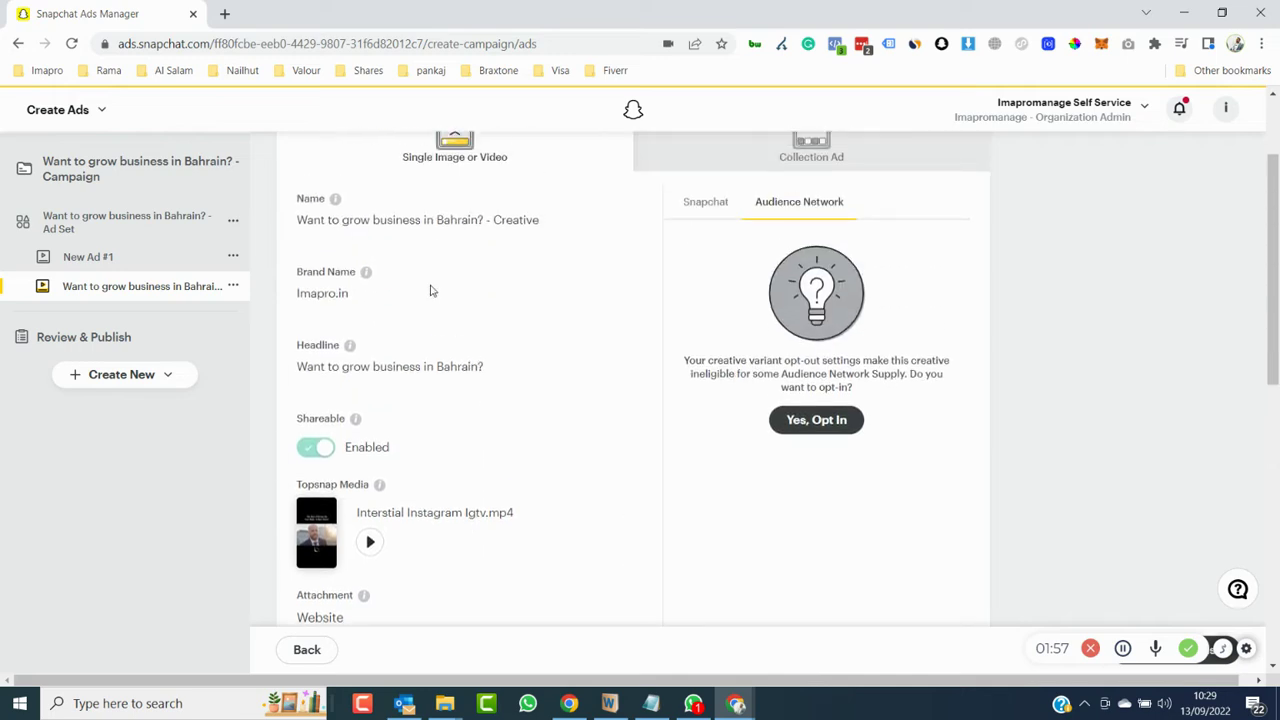
scroll(491, 472, "down", 3)
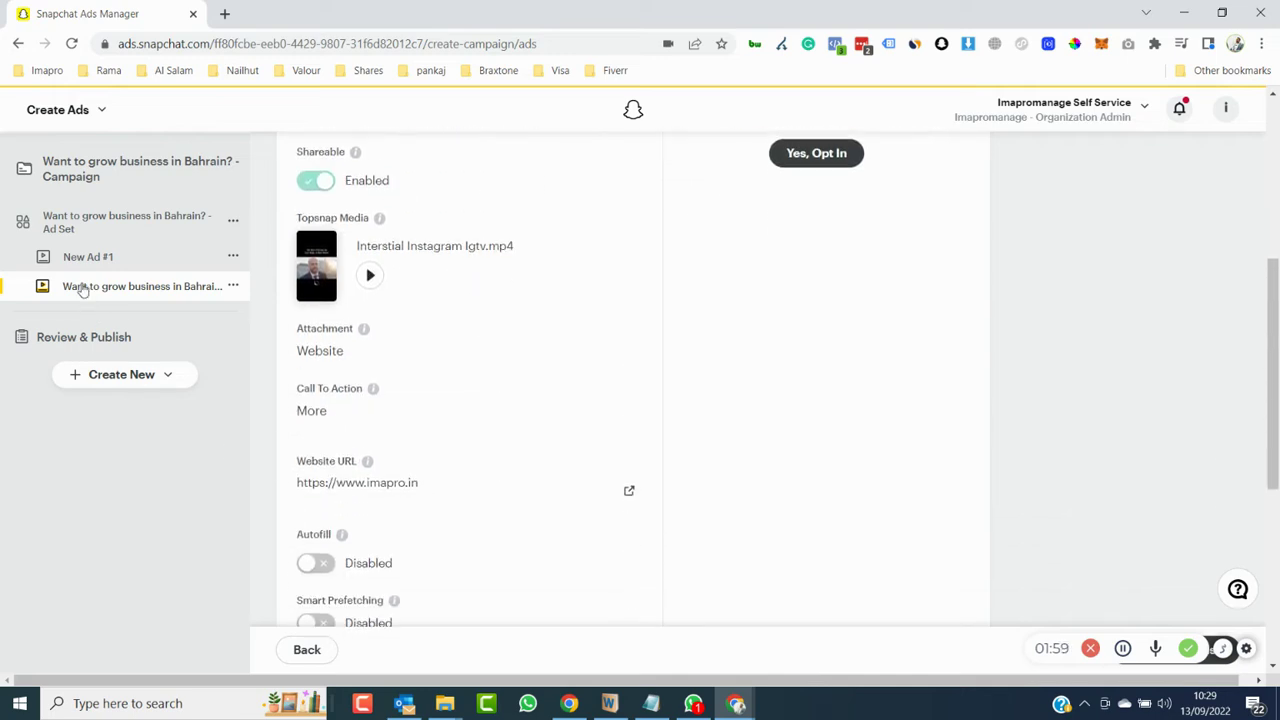
Step: Remove New Ad #1 from the ad set
left_click(234, 259)
left_click(275, 315)
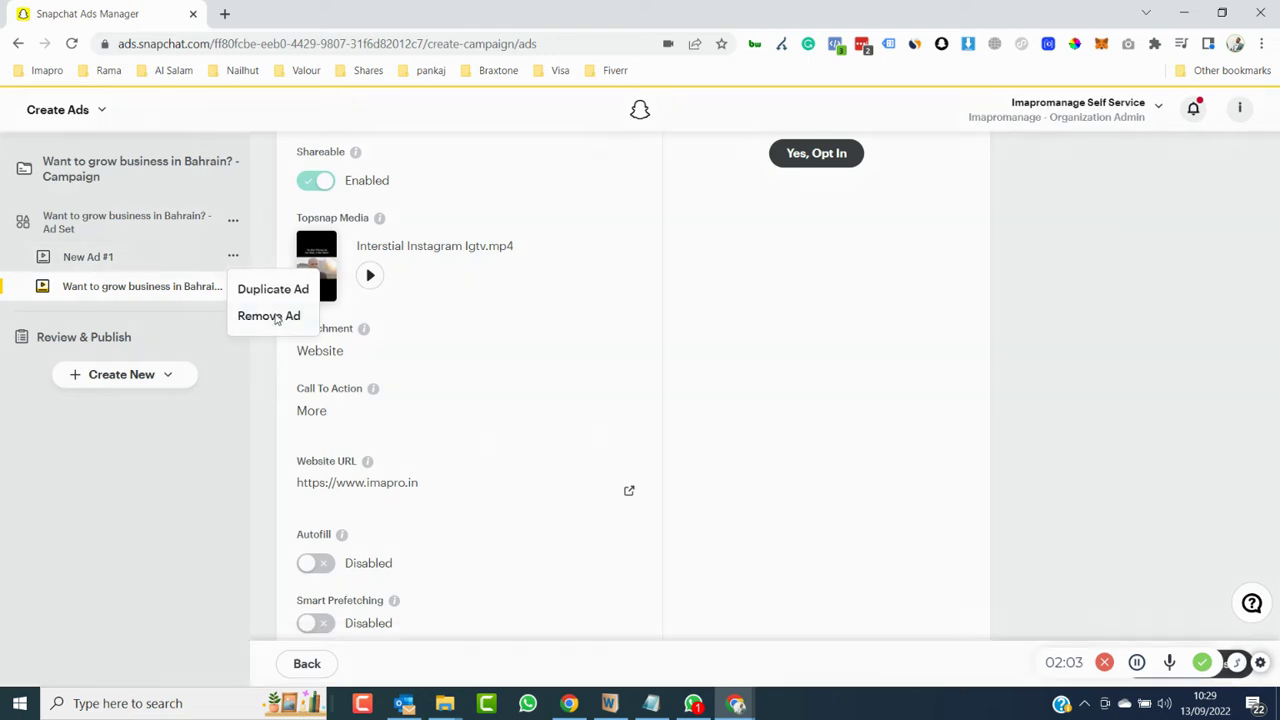
left_click(611, 399)
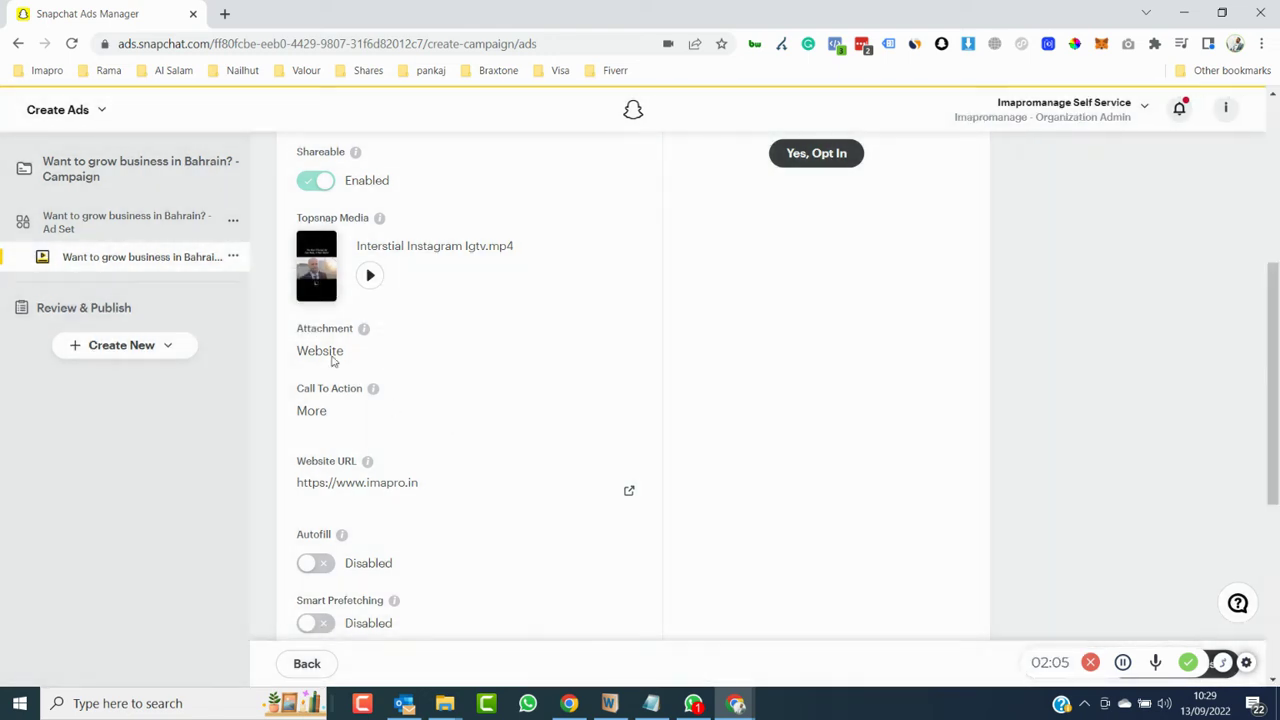
Step: Duplicate the Bahrain ad and open the copy for editing
left_click(233, 258)
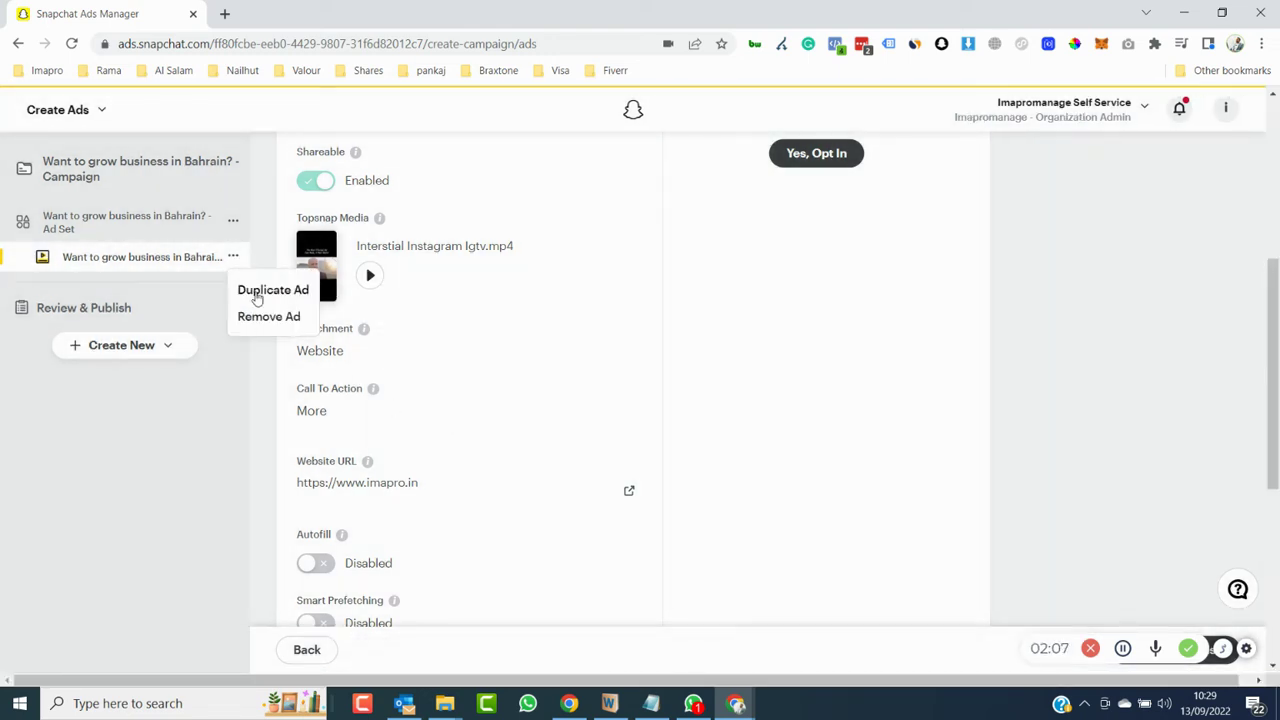
left_click(257, 295)
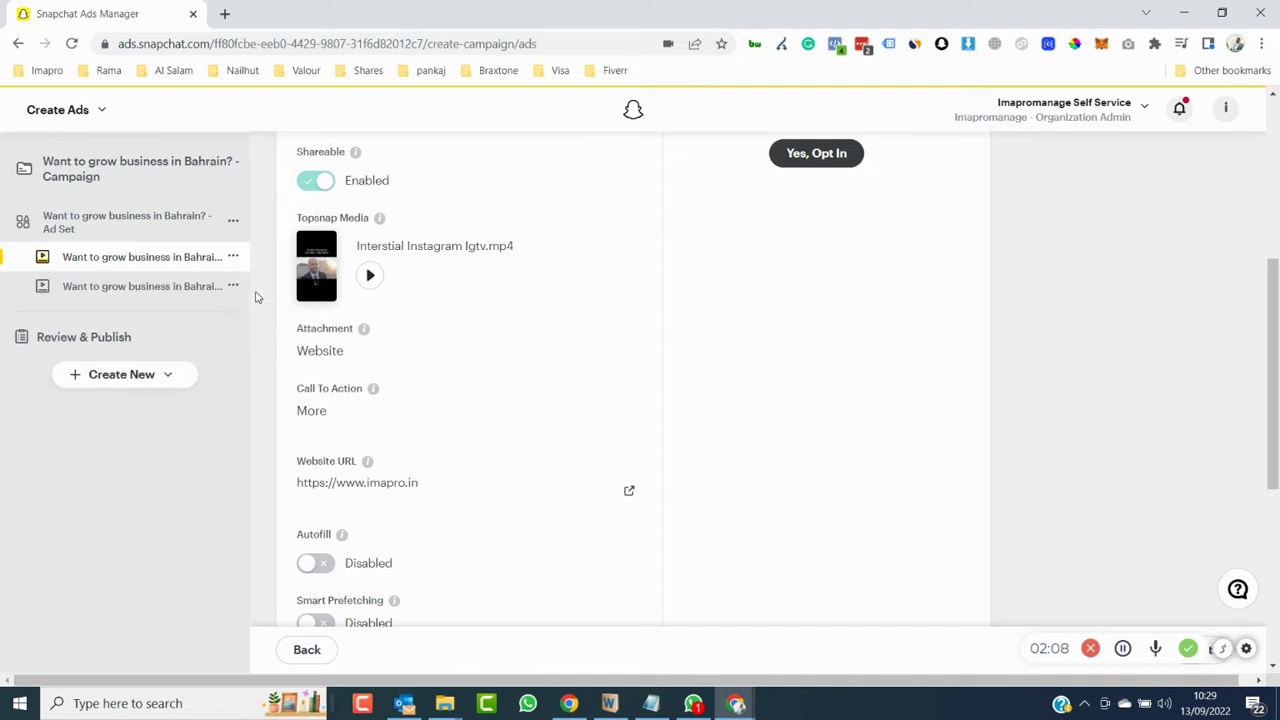
left_click(180, 290)
scroll(495, 375, "up", 5)
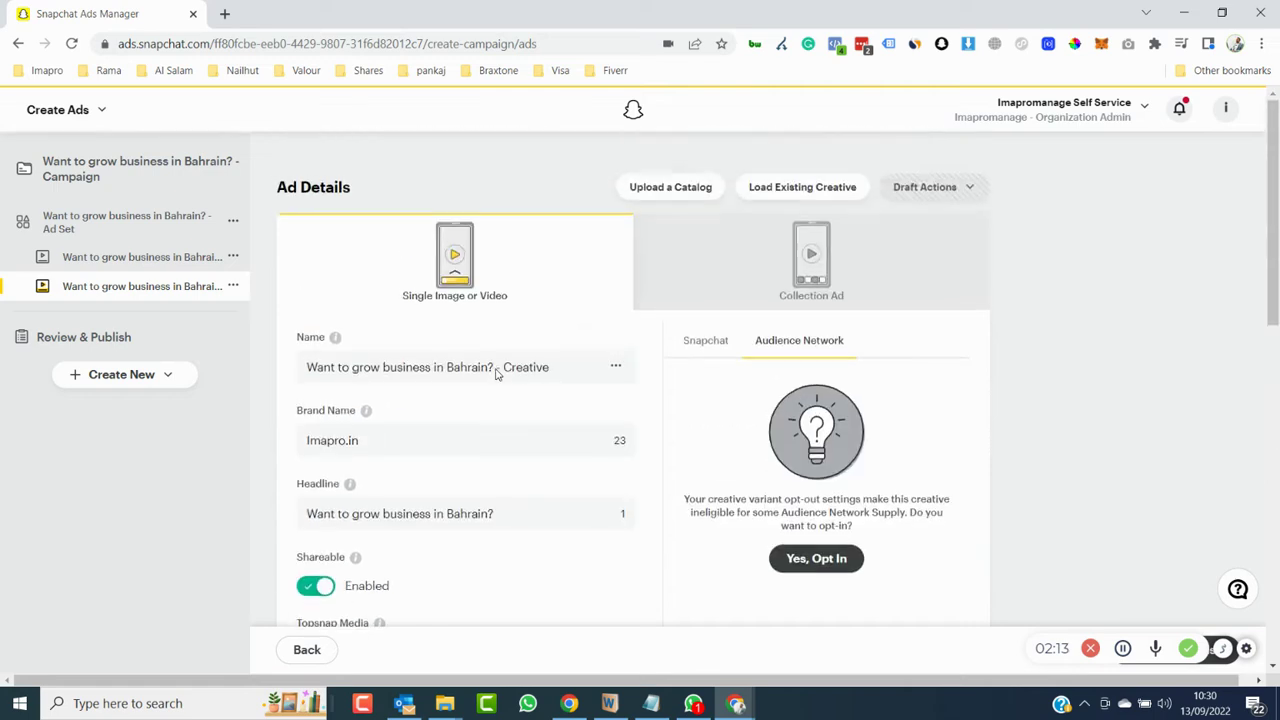
Step: Rename the copy 'ad 2' and delete its copied topsnap video
left_click(551, 373)
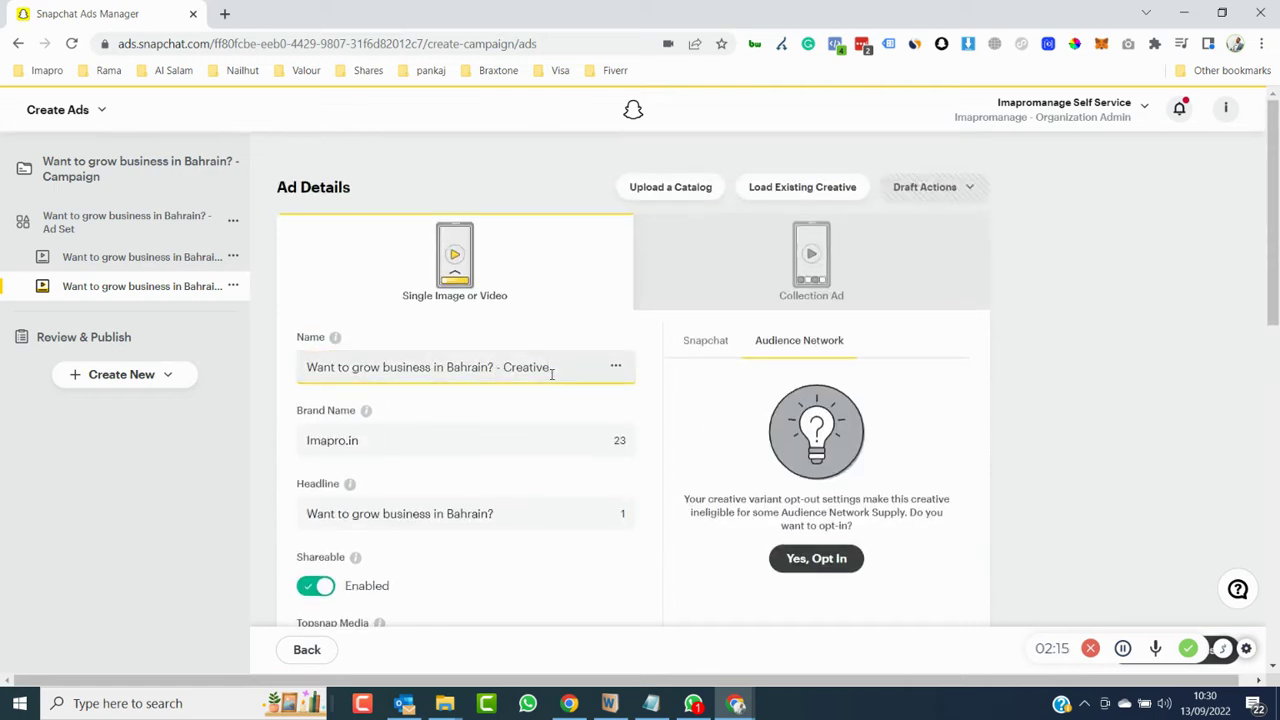
key("ctrl+a")
type("a")
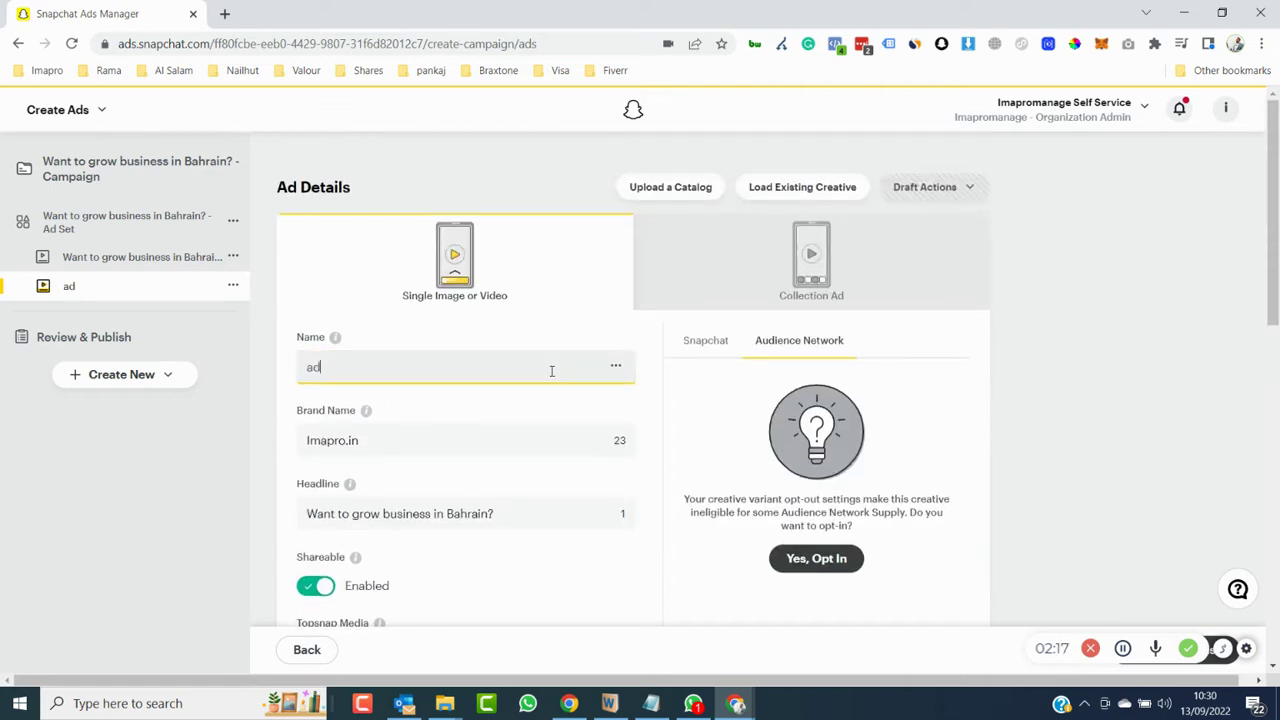
type("d 2")
scroll(523, 403, "down", 3)
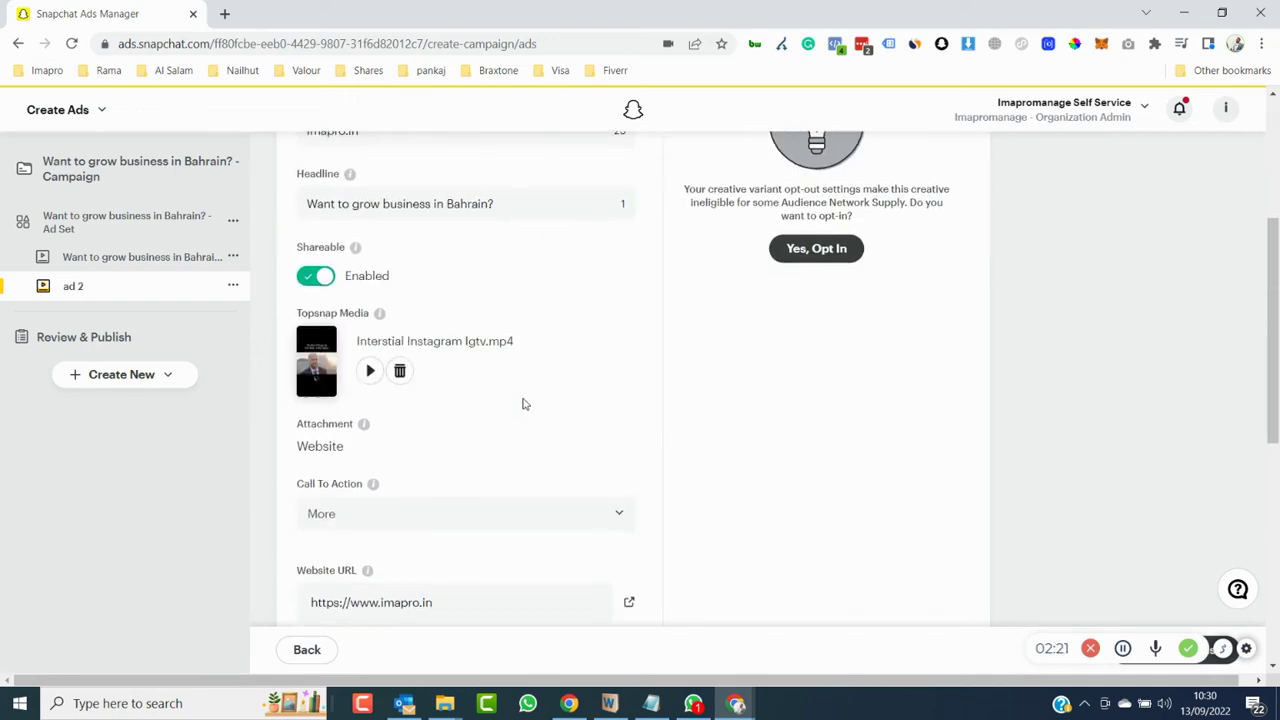
left_click(400, 369)
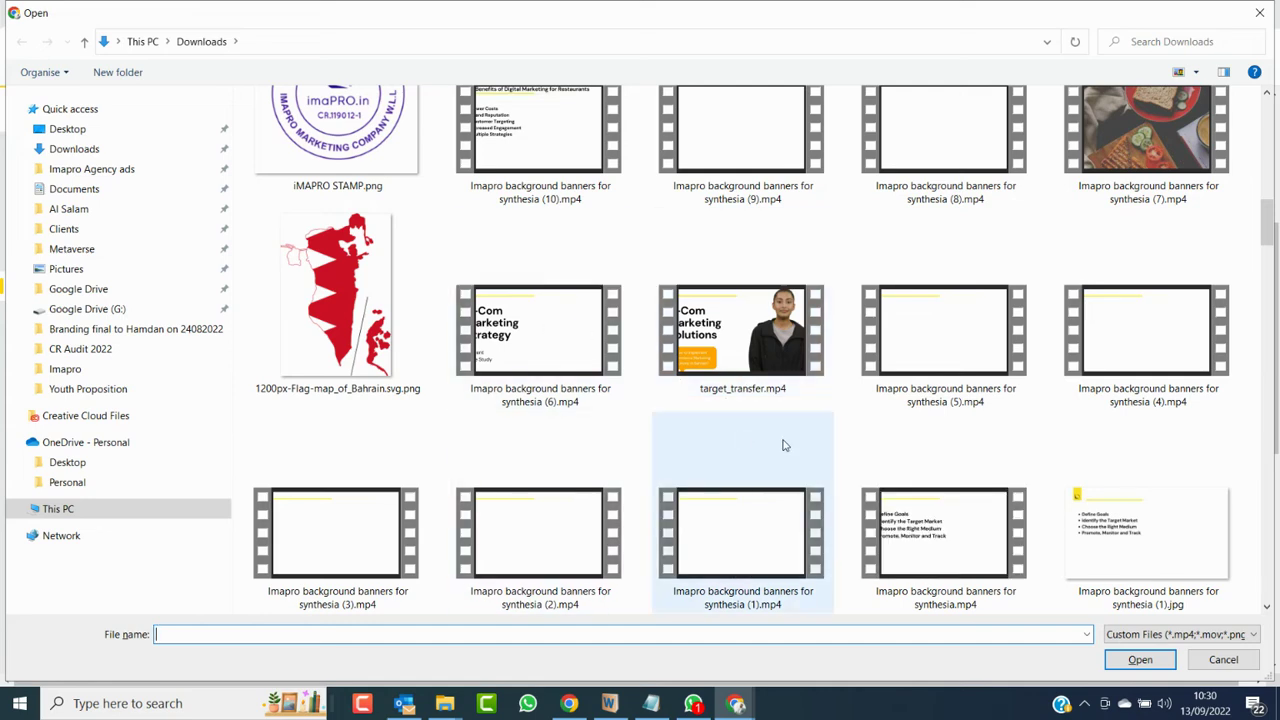
Step: Select target_transfer.mp4 in the Downloads folder
left_click(748, 355)
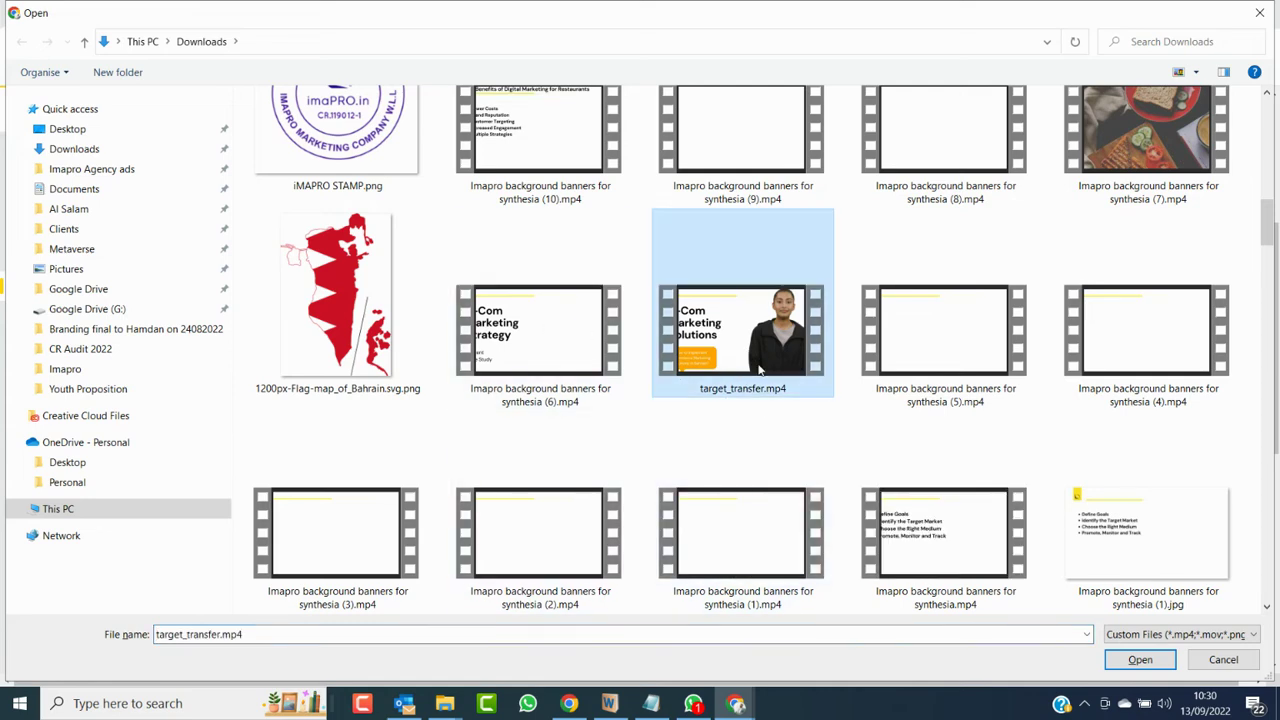
Step: Crop target_transfer.mp4 to its E-Com Marketing Solutions text side and upload it as ad 2's topsnap
left_click(1117, 662)
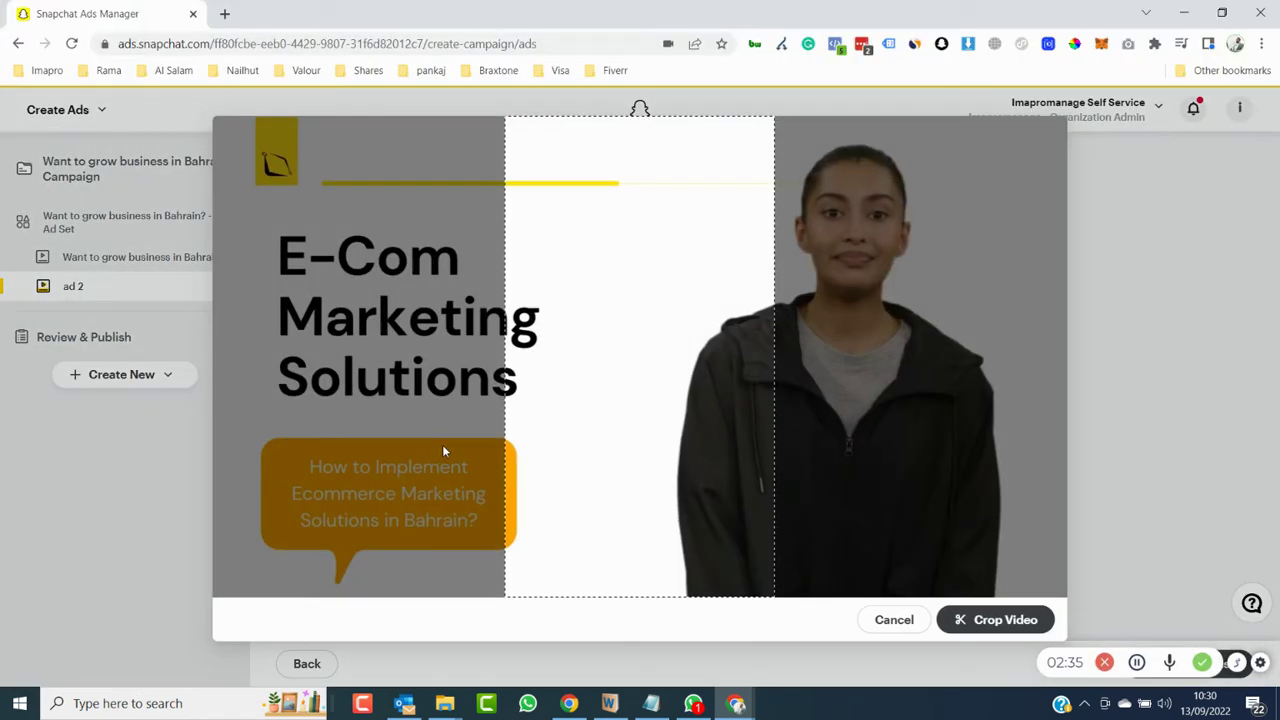
left_click_drag(652, 371, 419, 371)
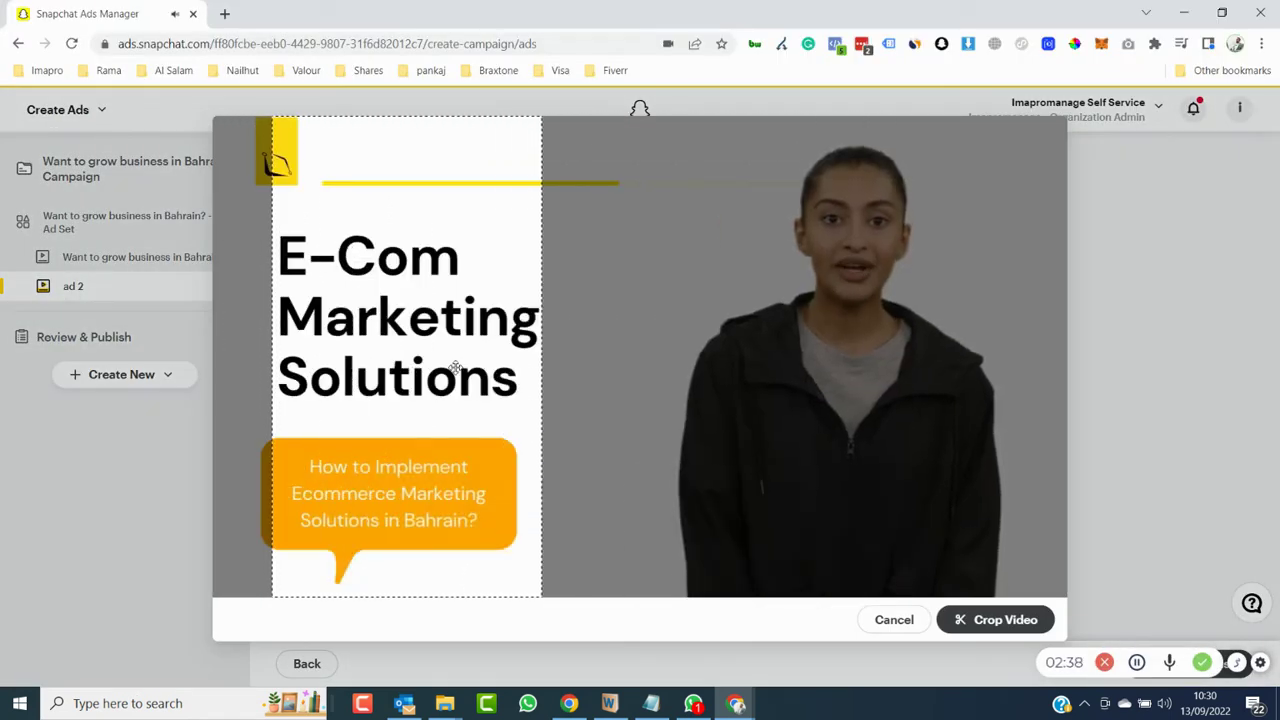
left_click(1004, 620)
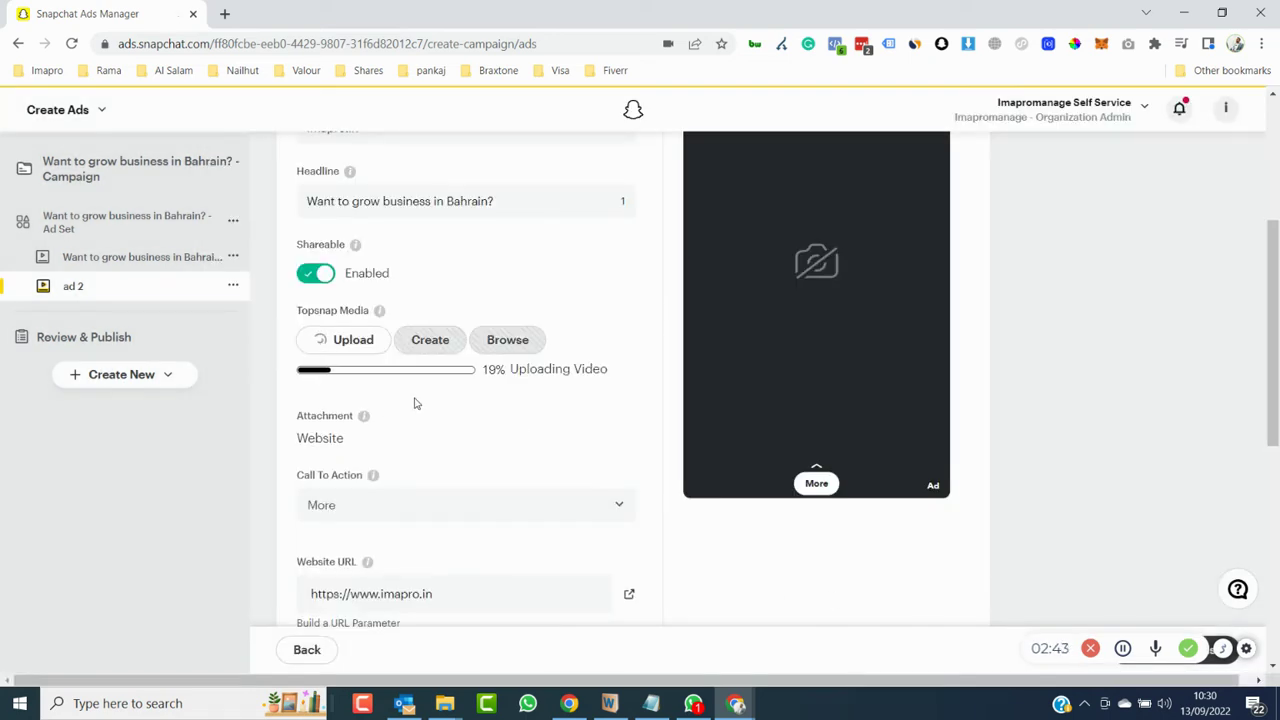
scroll(415, 403, "down", 1)
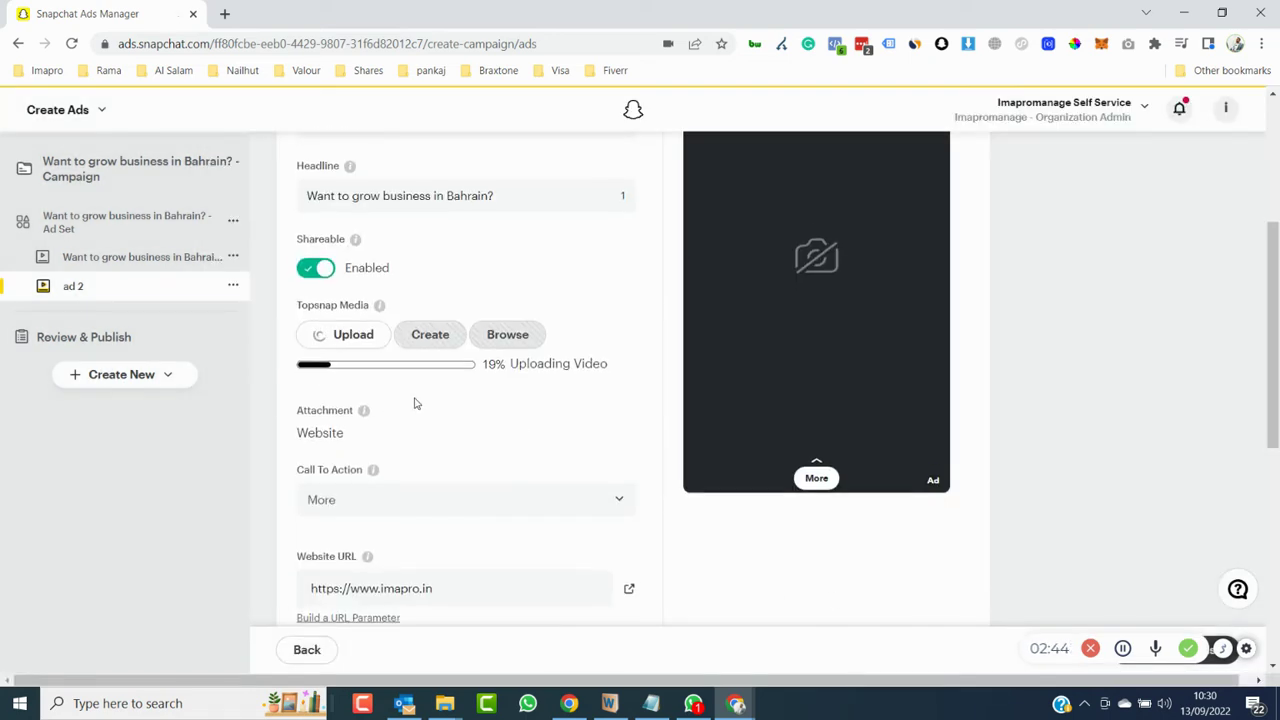
left_click(233, 287)
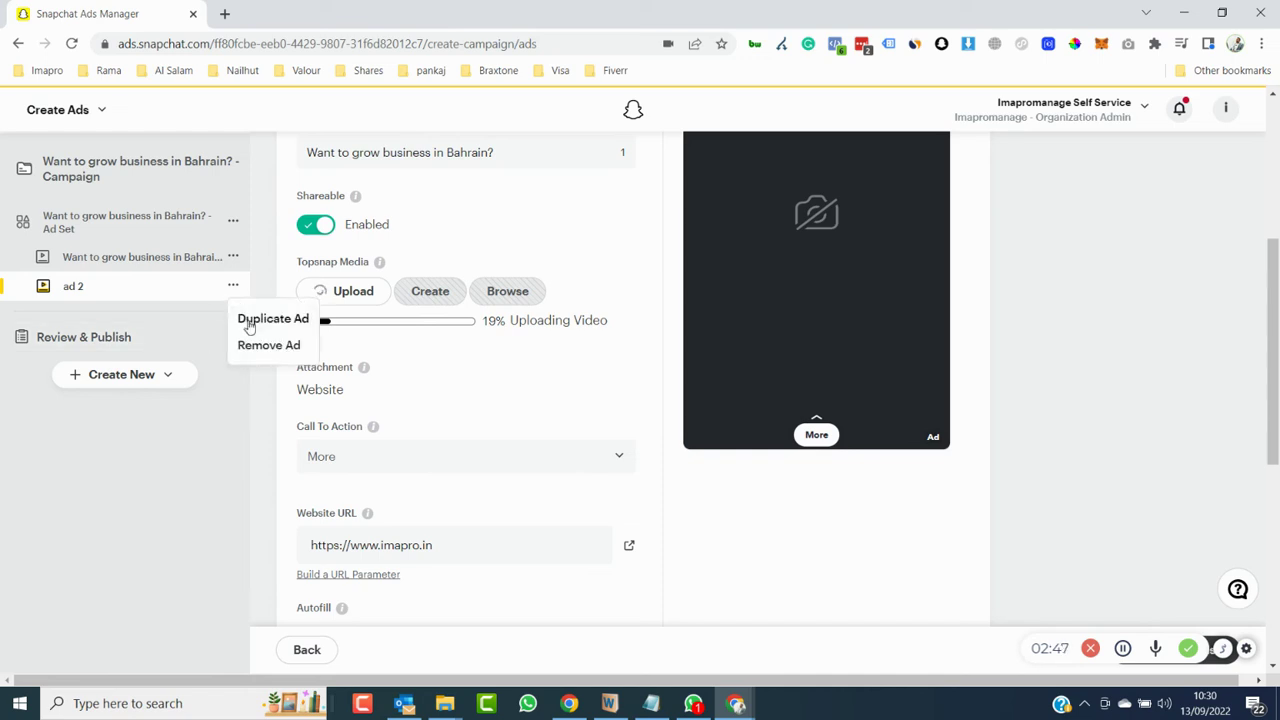
left_click(249, 320)
left_click(175, 329)
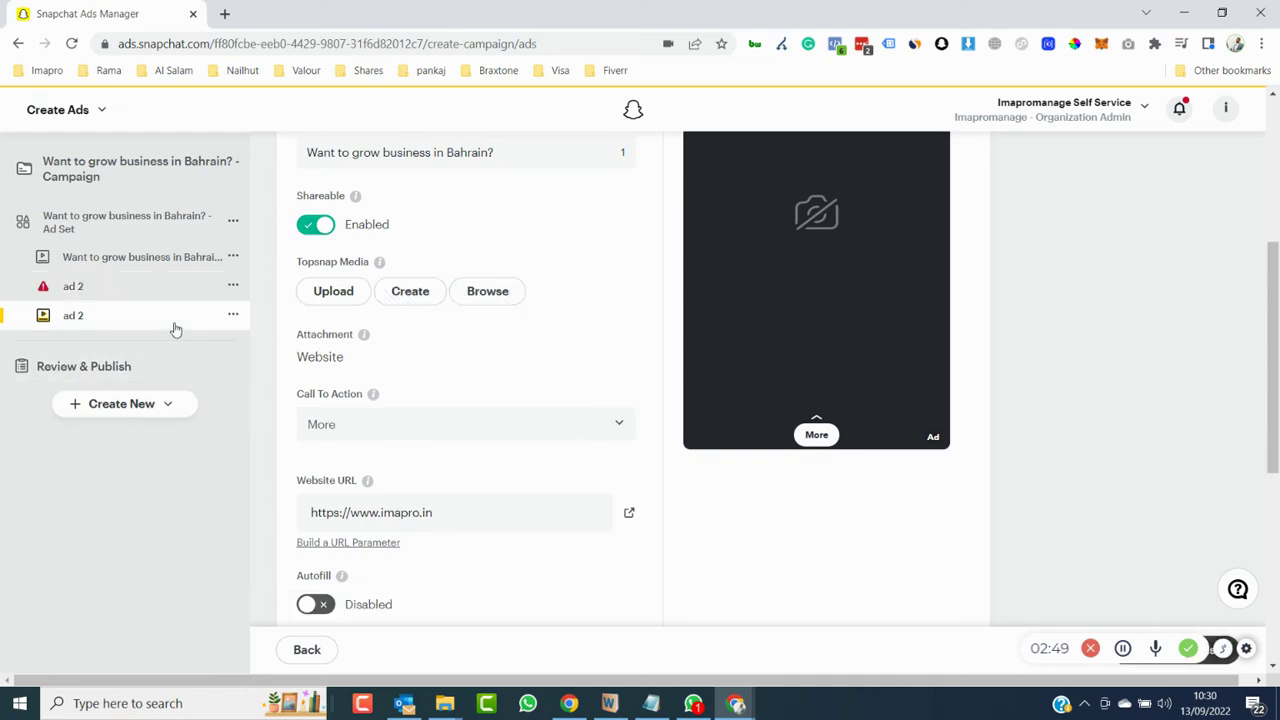
scroll(440, 268, "up", 5)
left_click(369, 365)
key("BackSpace")
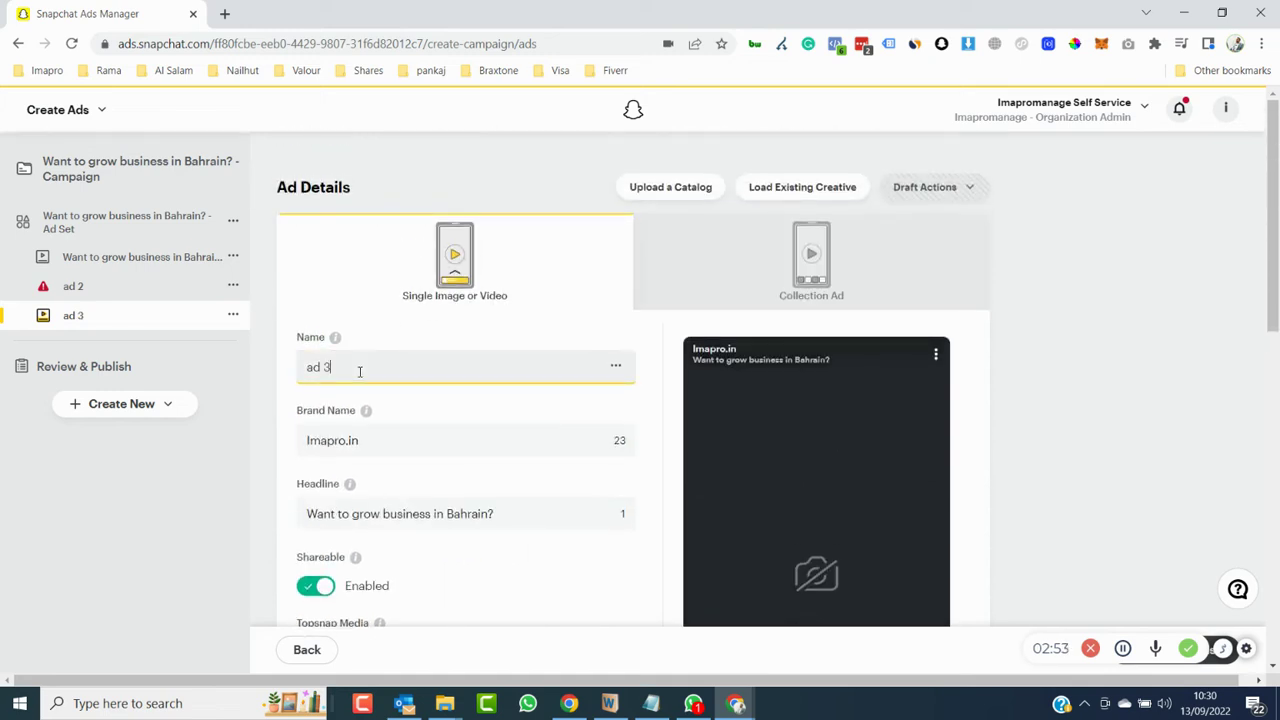
scroll(397, 483, "down", 2)
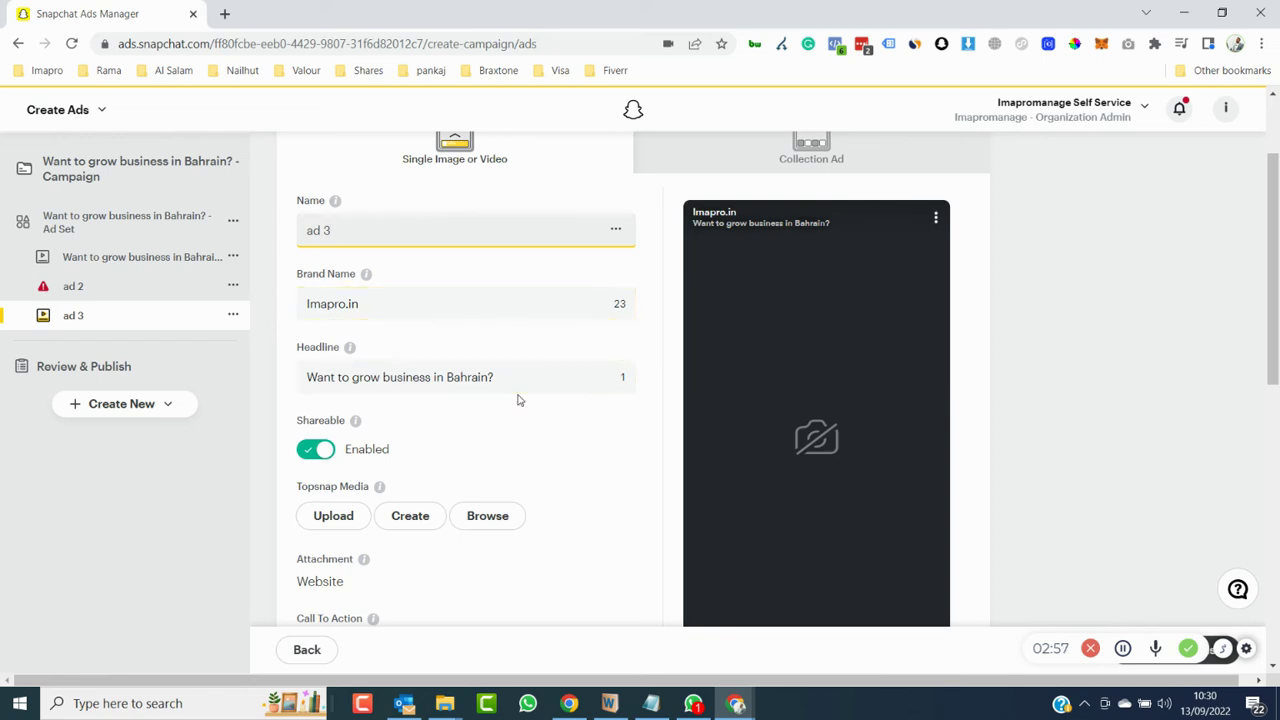
scroll(517, 400, "down", 4)
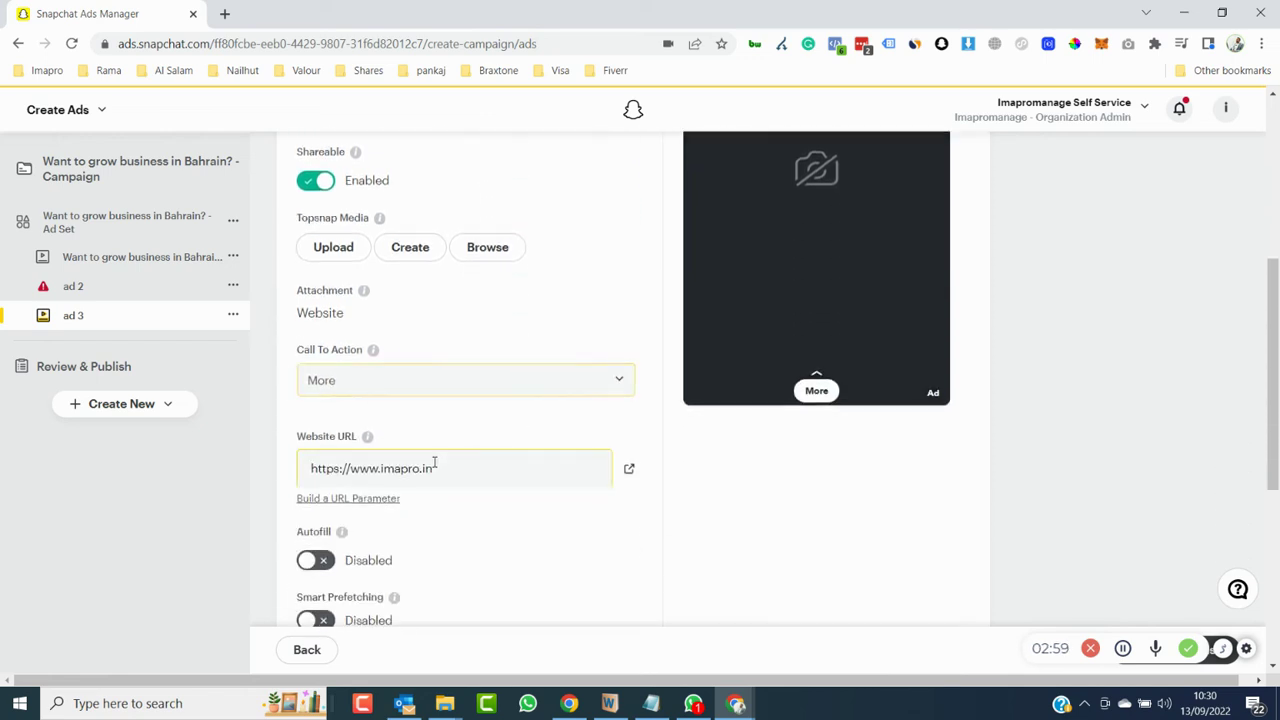
scroll(421, 317, "up", 1)
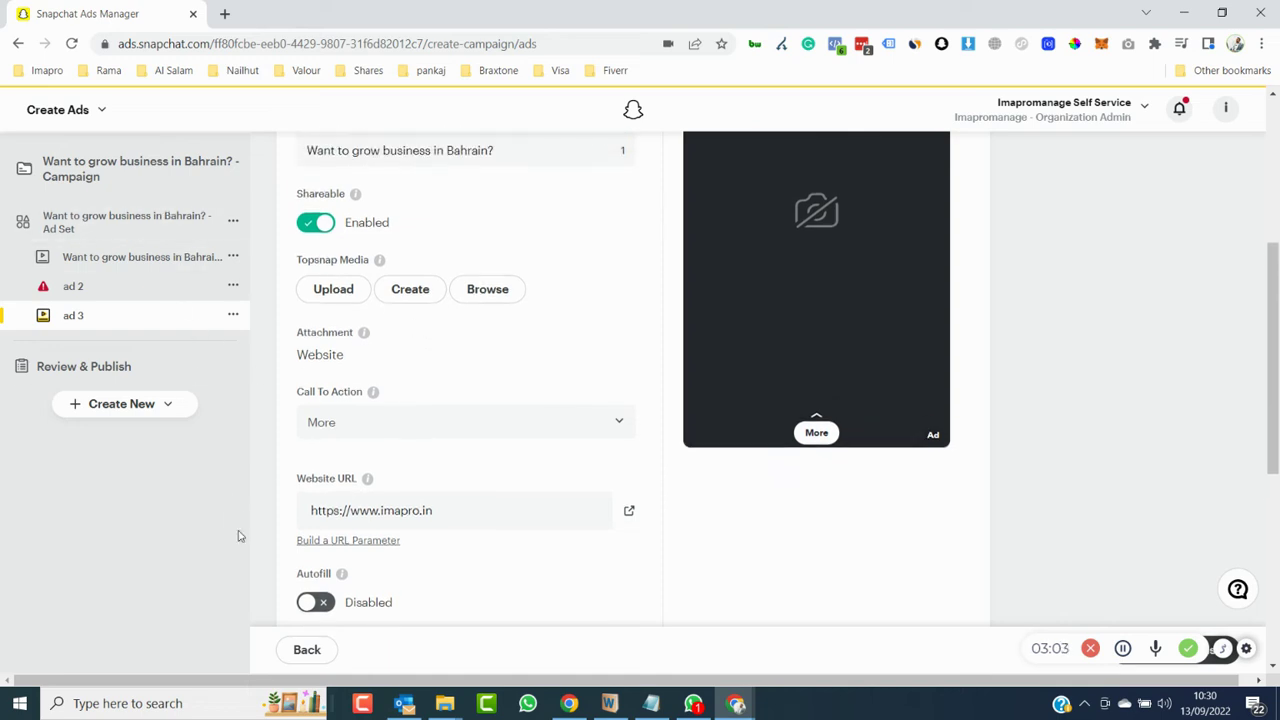
scroll(463, 387, "down", 1)
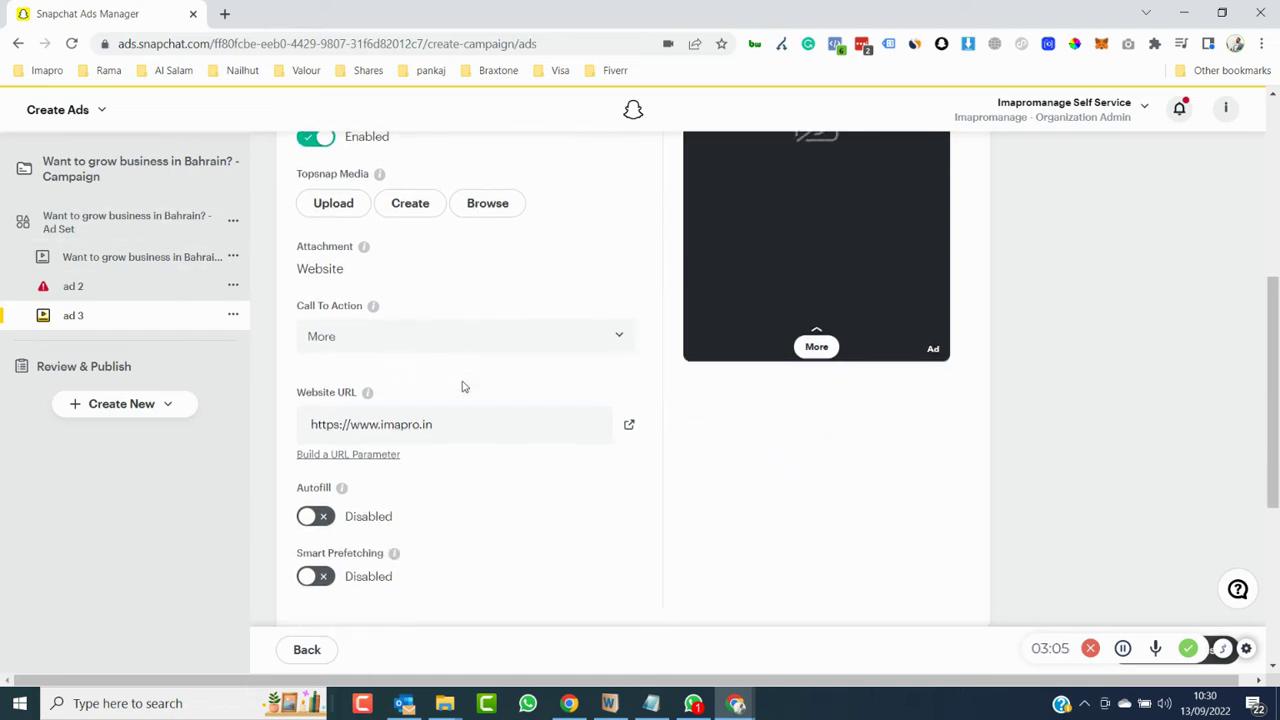
scroll(463, 387, "down", 2)
scroll(463, 387, "down", 2)
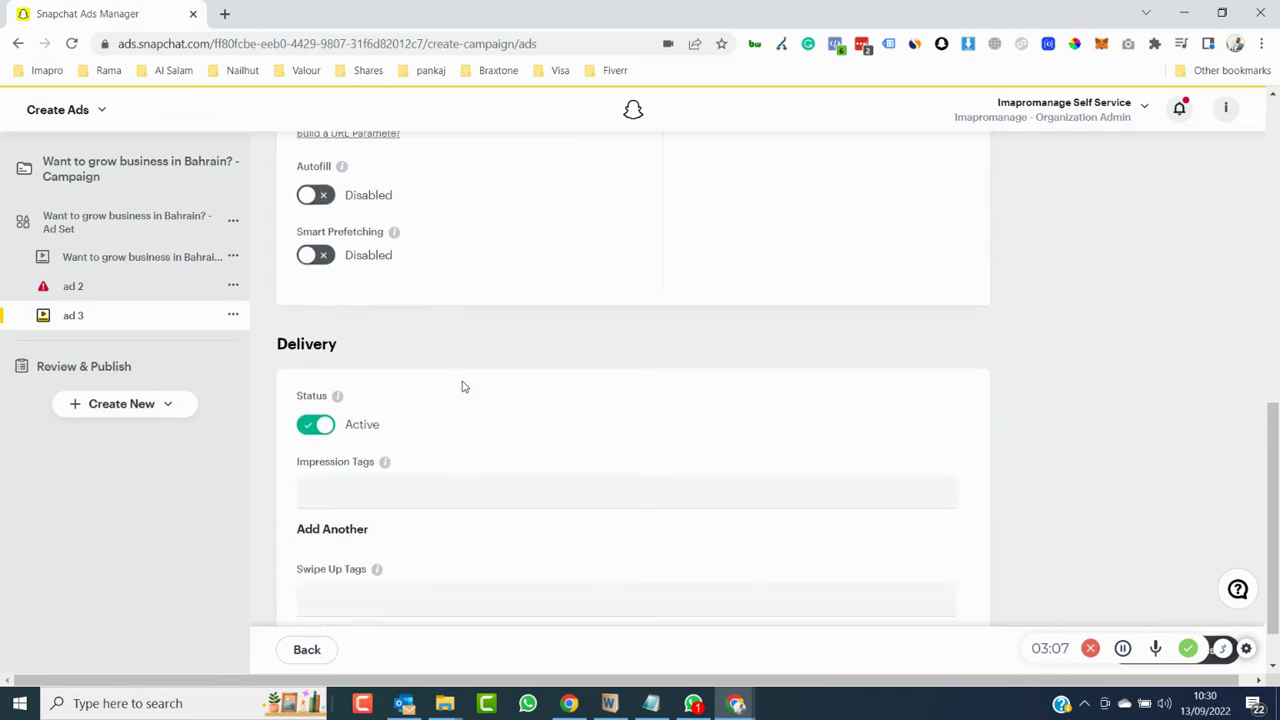
scroll(463, 387, "down", 1)
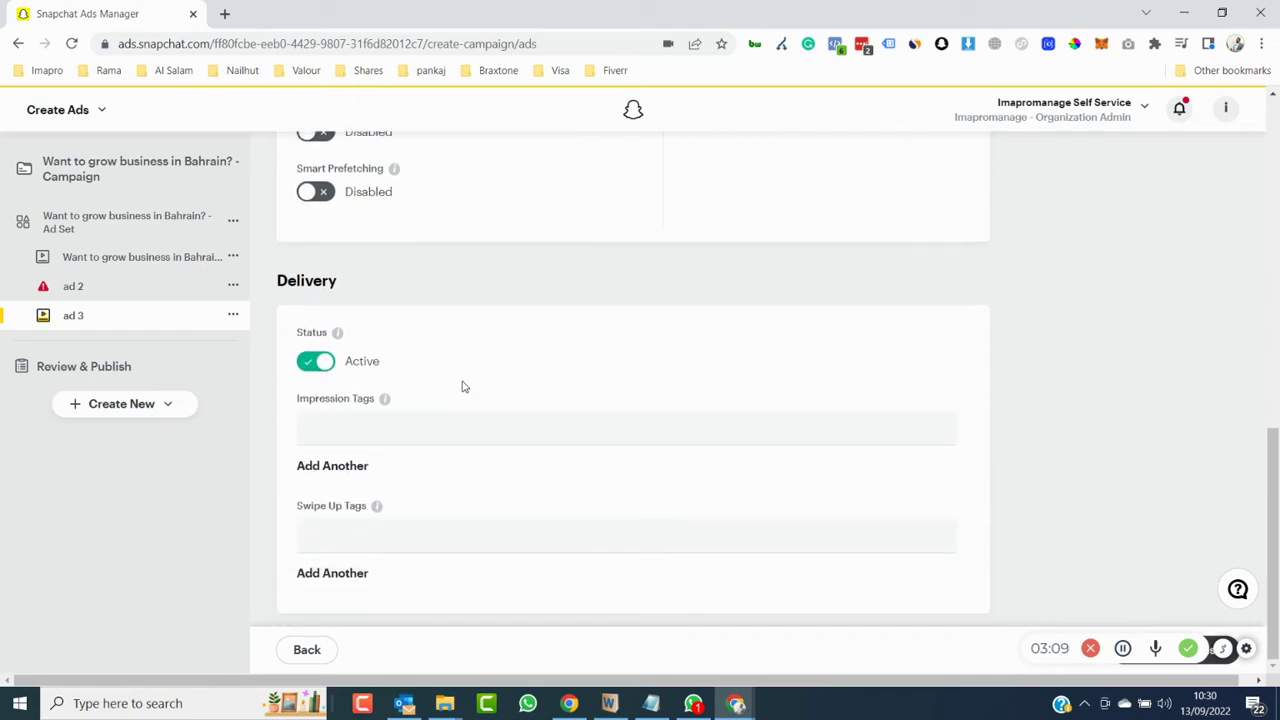
scroll(463, 387, "up", 6)
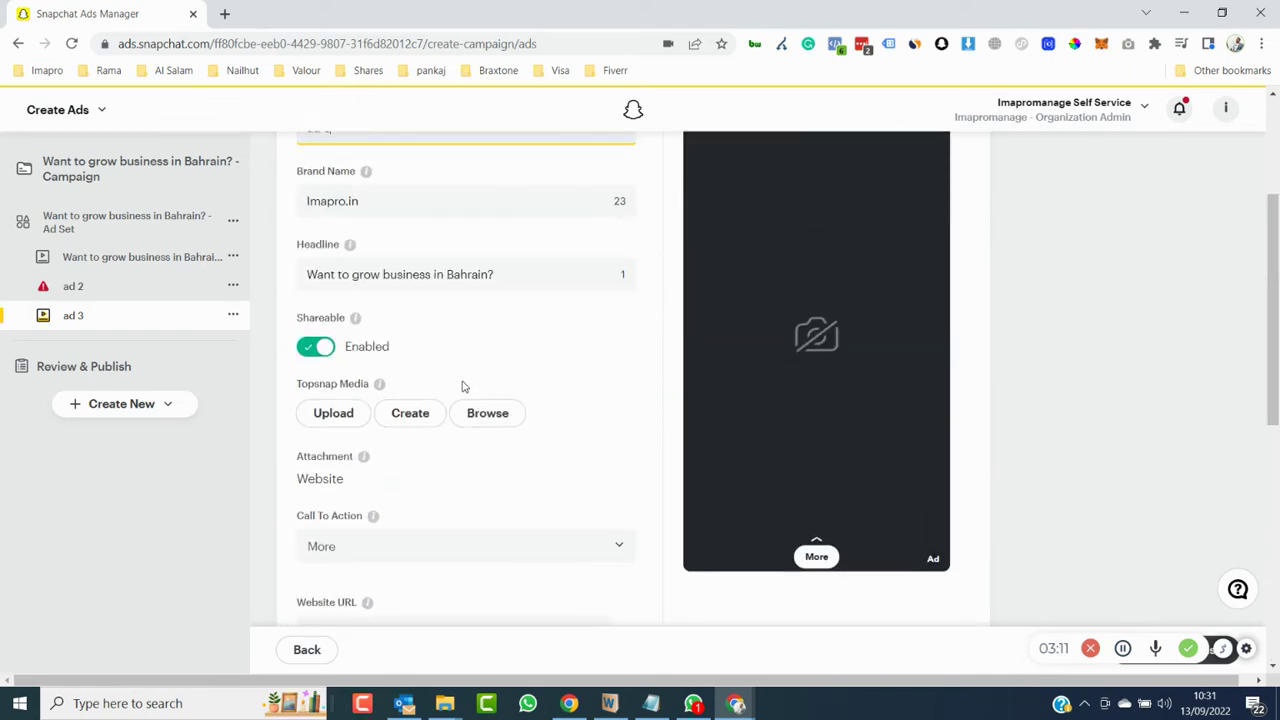
Step: Upload 20201229_214546.jpg, cropped to fit, as ad 3's topsnap media
left_click(338, 418)
scroll(760, 440, "down", 3)
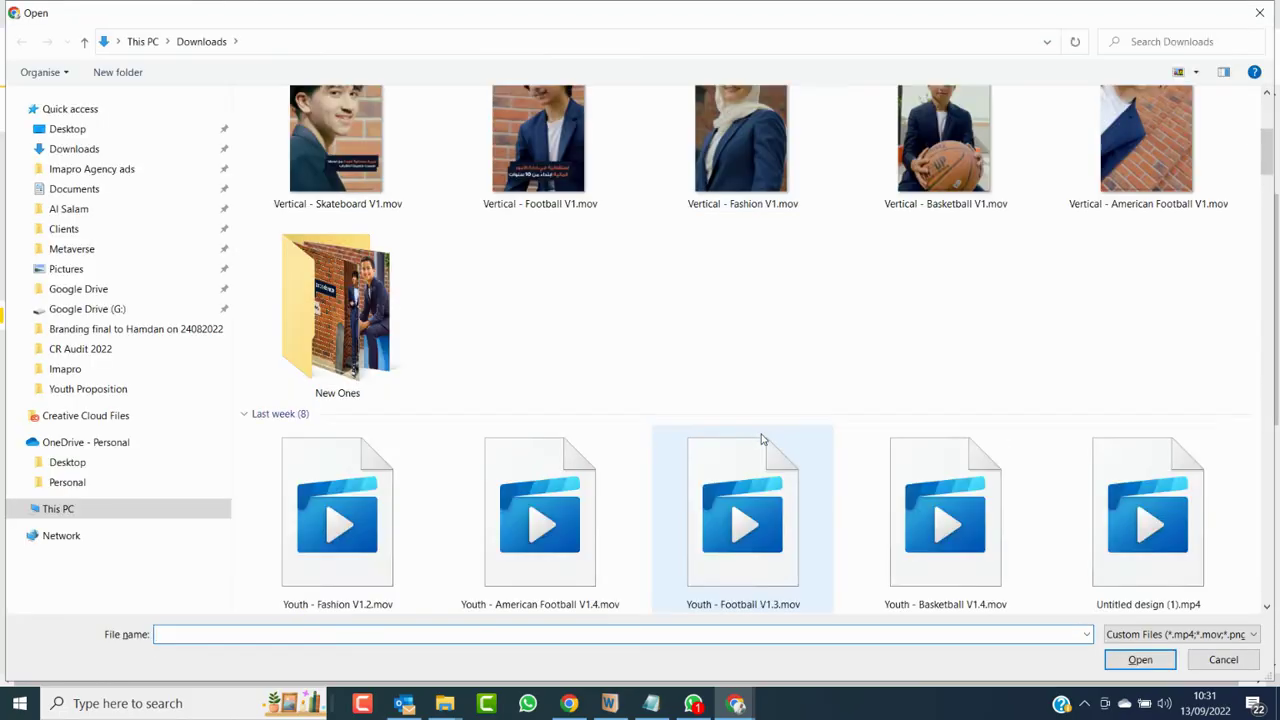
scroll(760, 440, "down", 15)
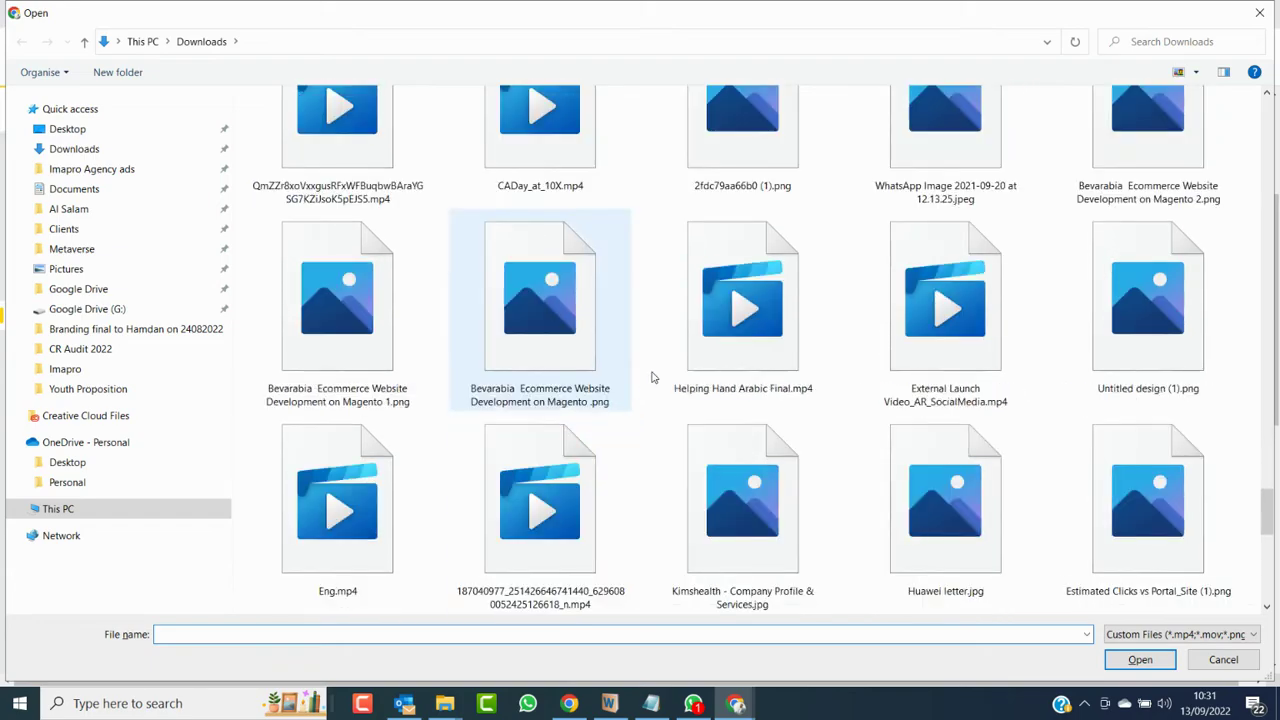
scroll(670, 375, "down", 12)
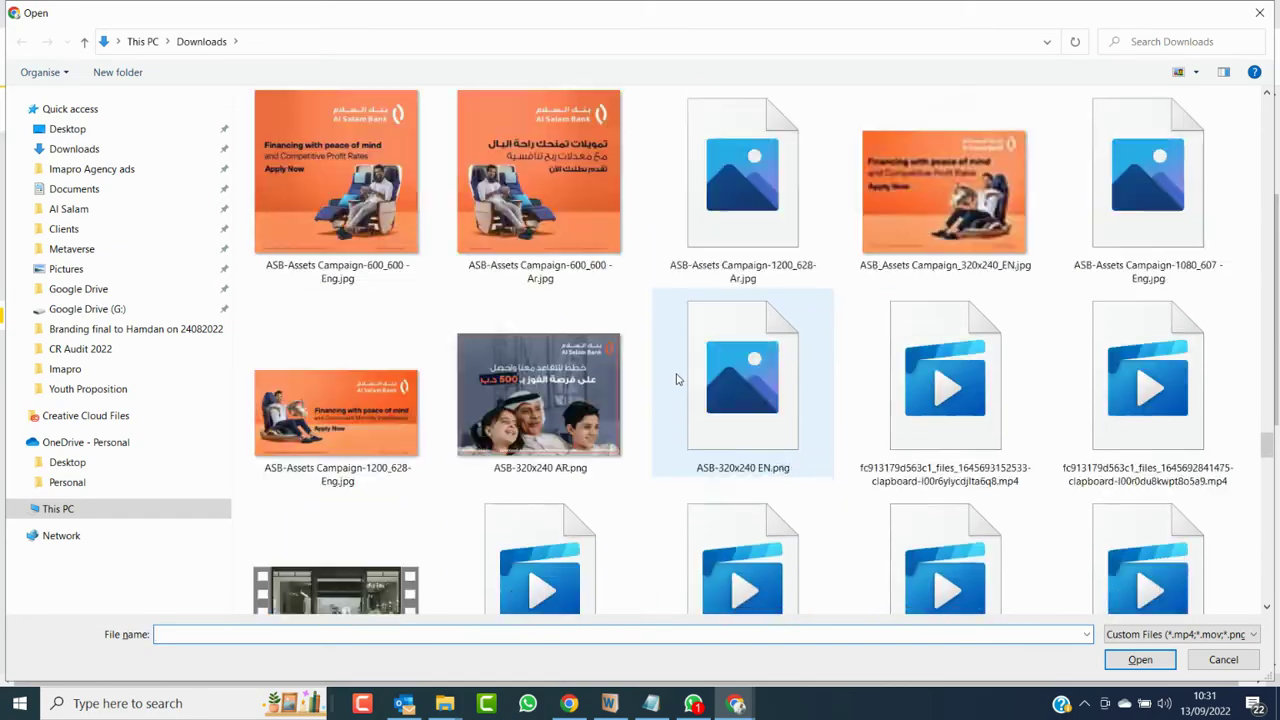
scroll(676, 379, "up", 15)
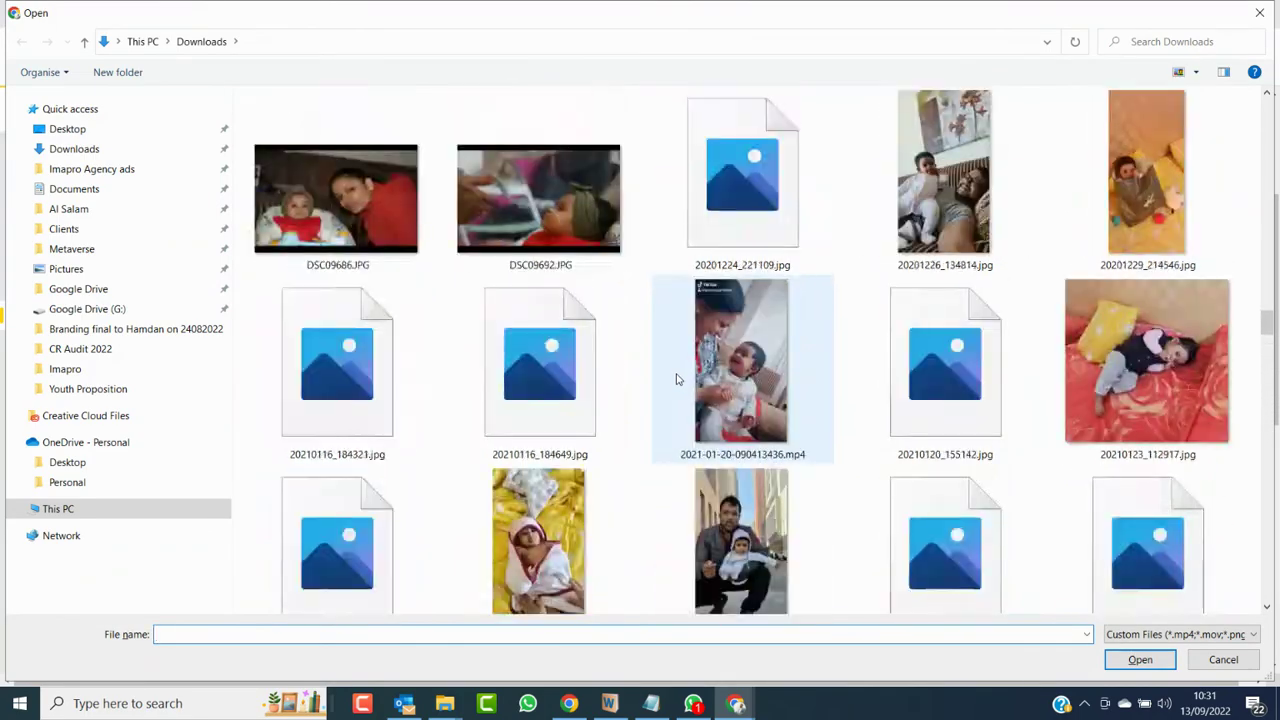
scroll(676, 379, "up", 10)
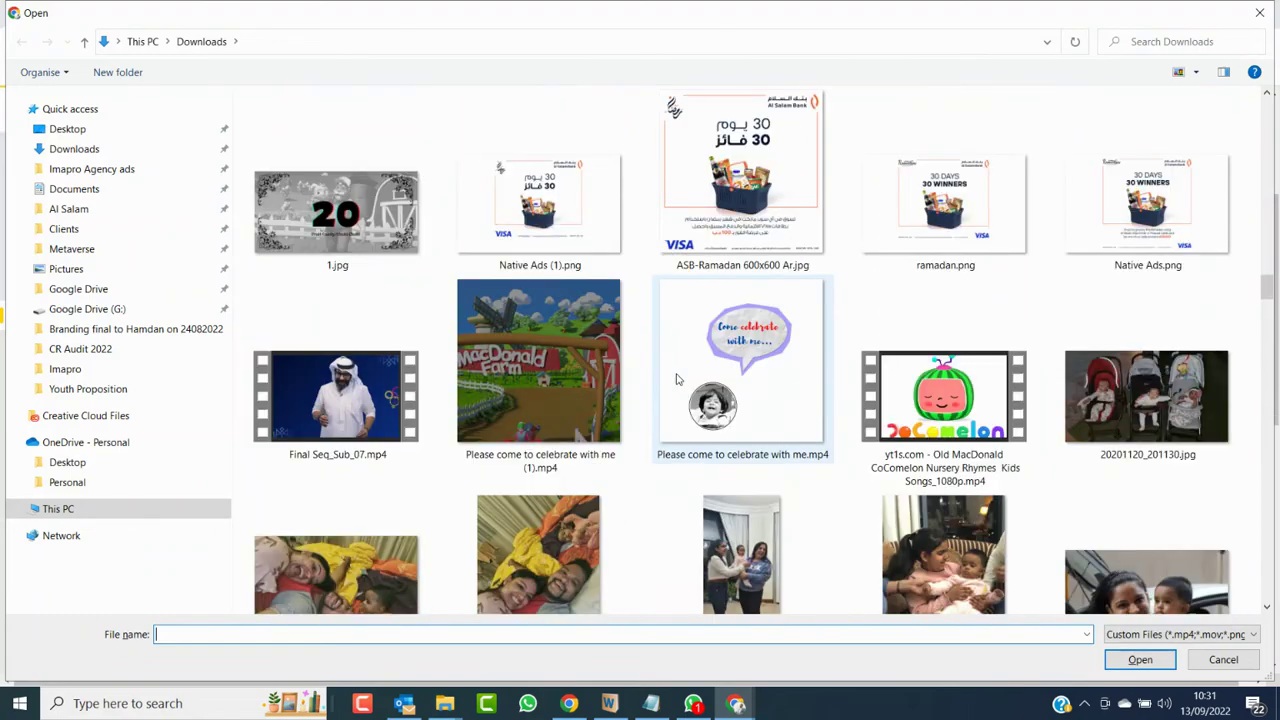
scroll(675, 422, "down", 3)
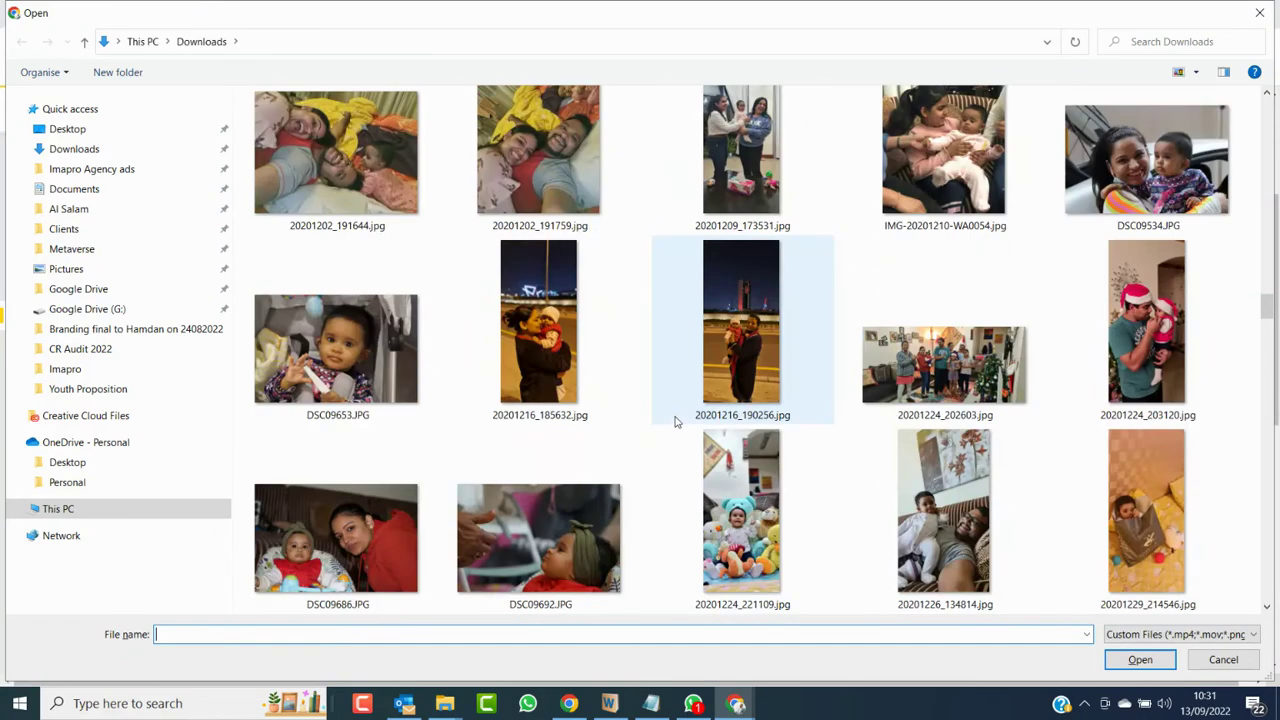
left_click(1156, 508)
left_click(1135, 664)
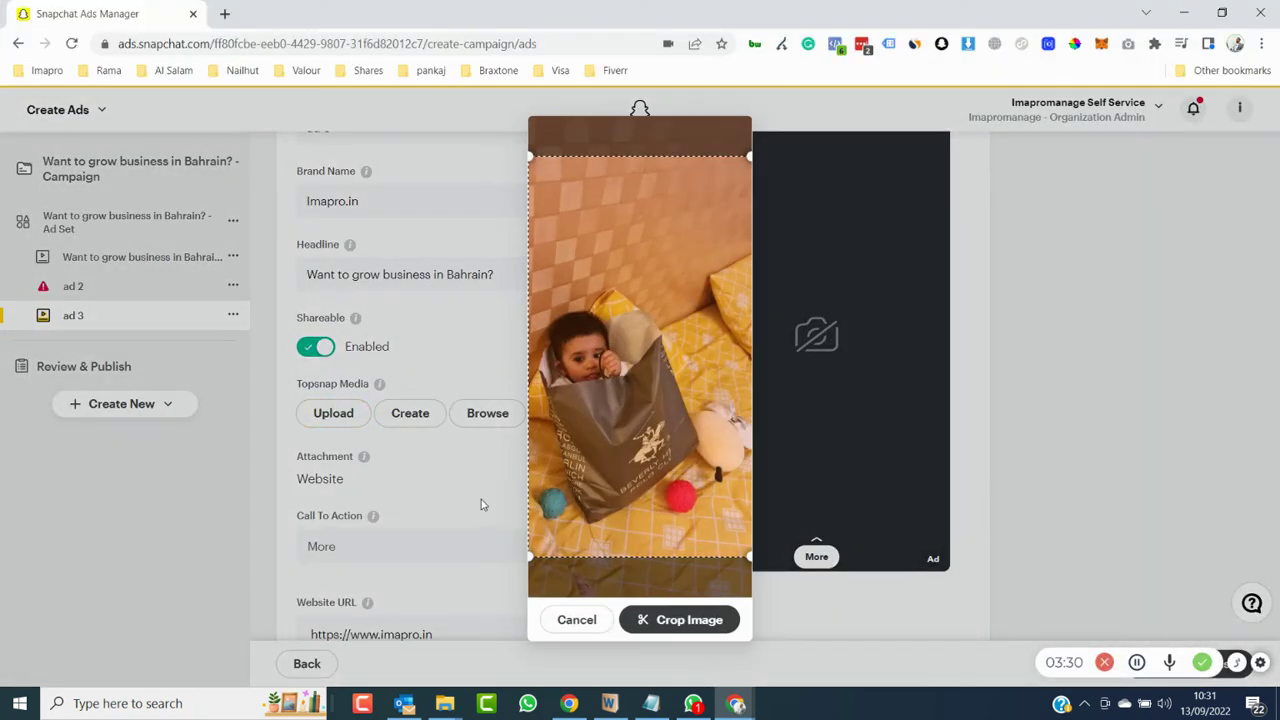
left_click(671, 620)
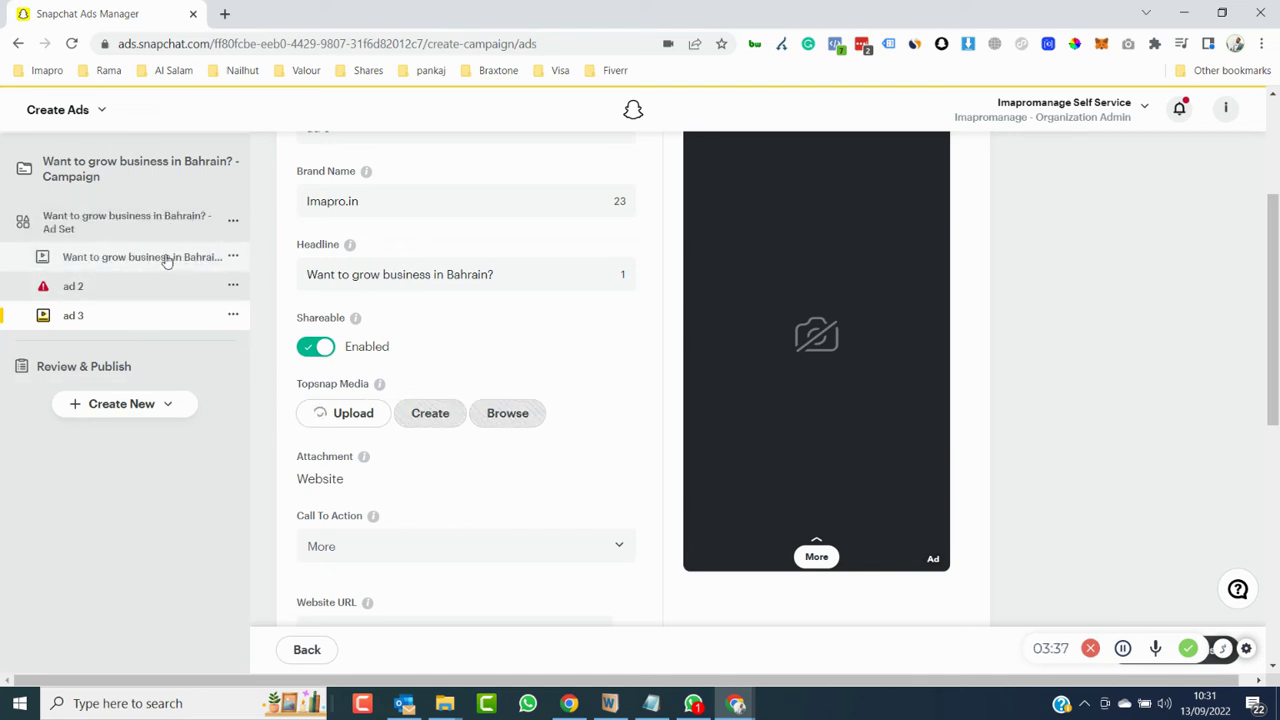
Step: Check the original ad, ad 2's video upload, and ad 3's finished image upload
left_click(167, 260)
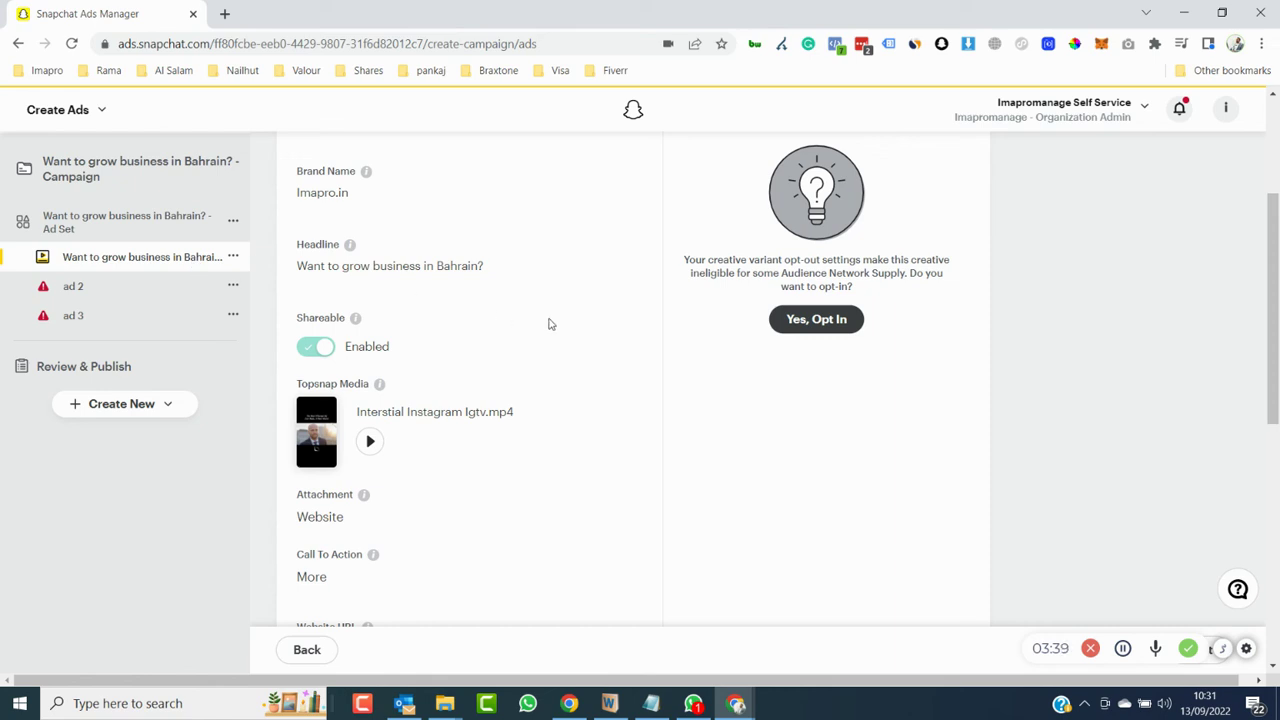
scroll(548, 324, "up", 2)
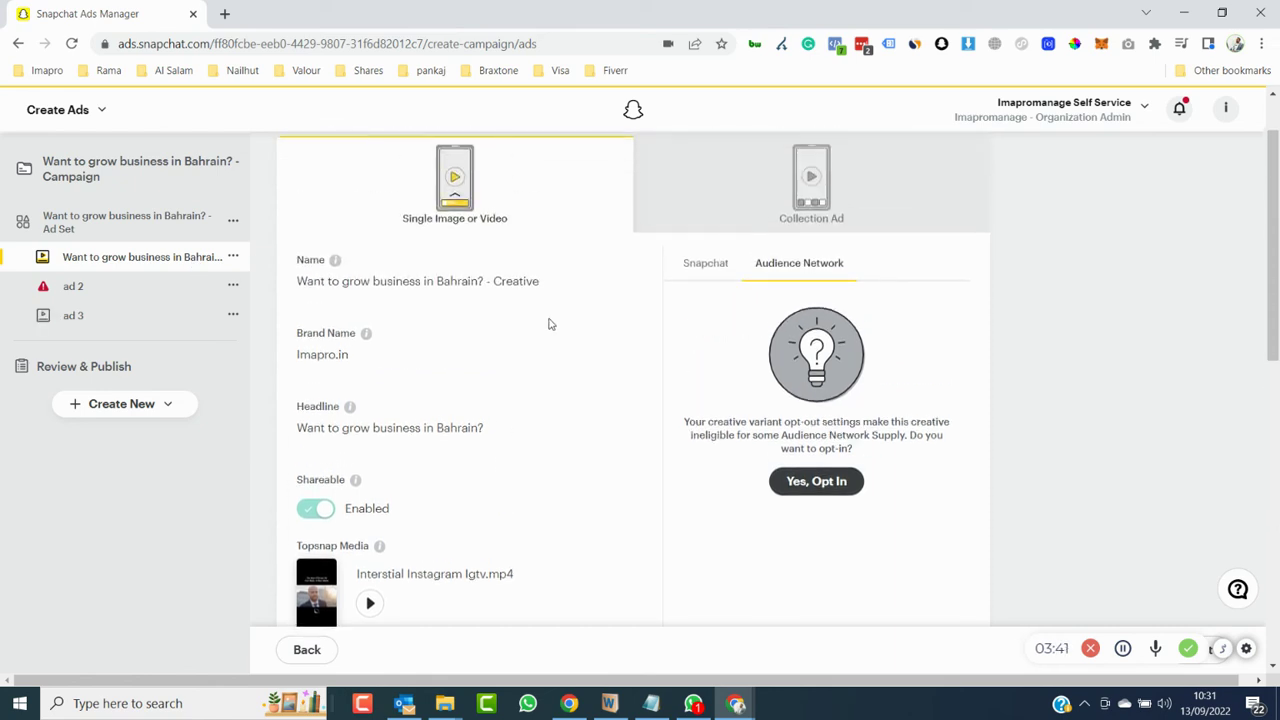
scroll(548, 324, "up", 1)
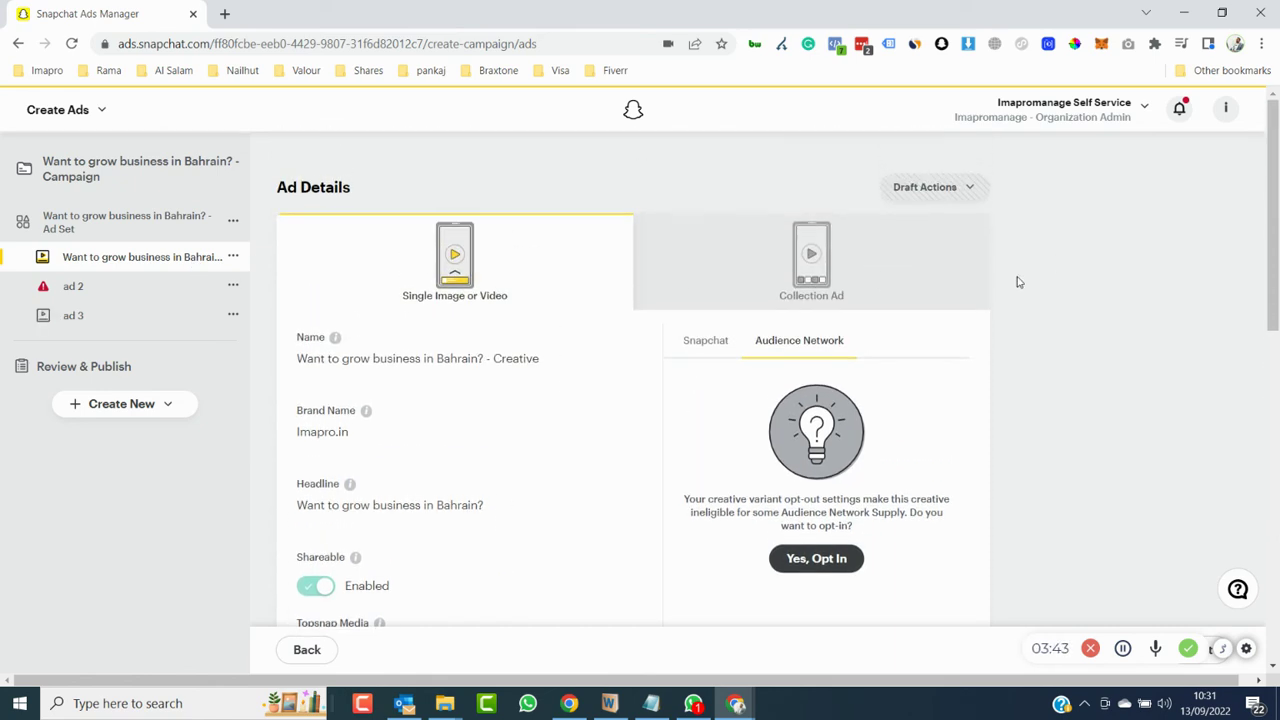
scroll(437, 549, "down", 6)
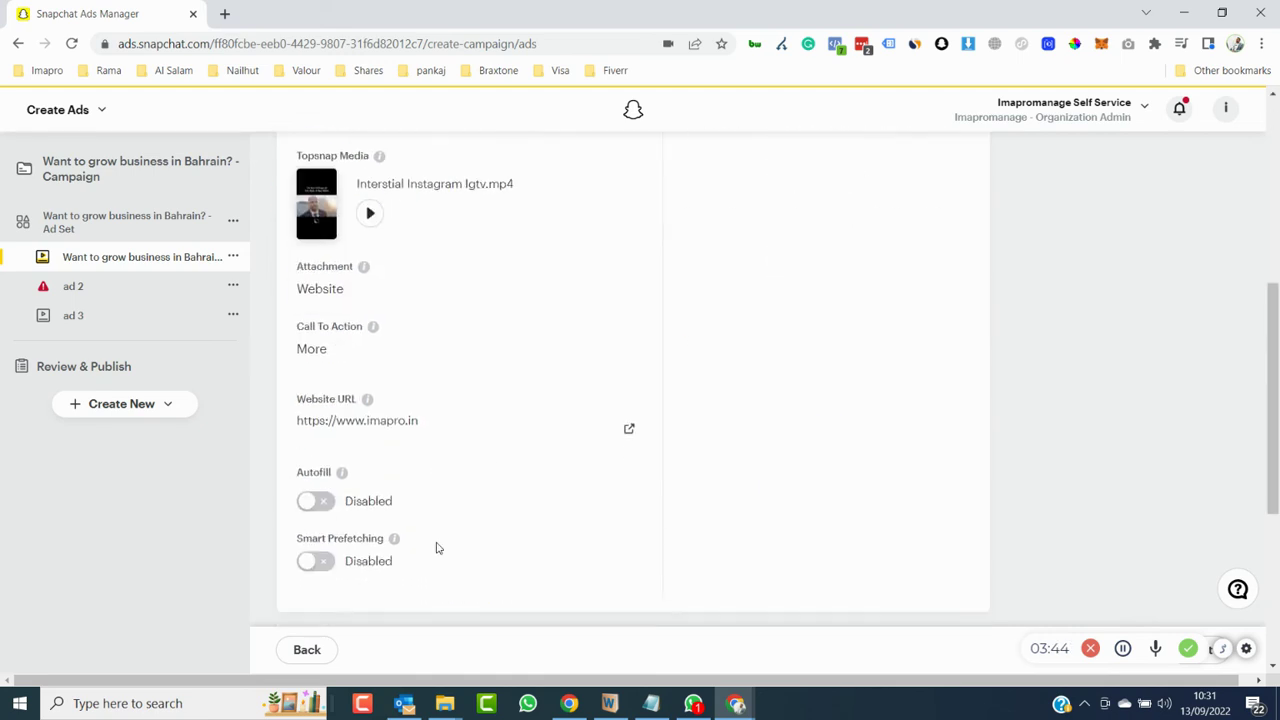
left_click(131, 289)
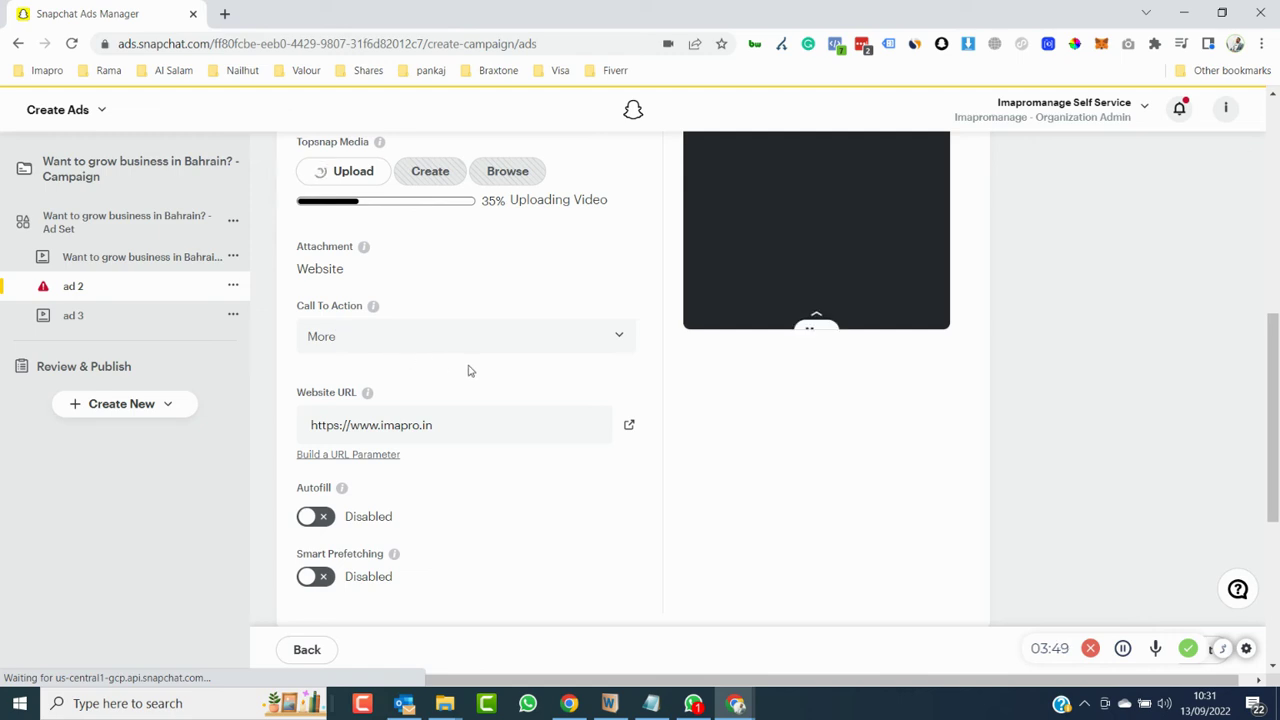
scroll(468, 371, "up", 1)
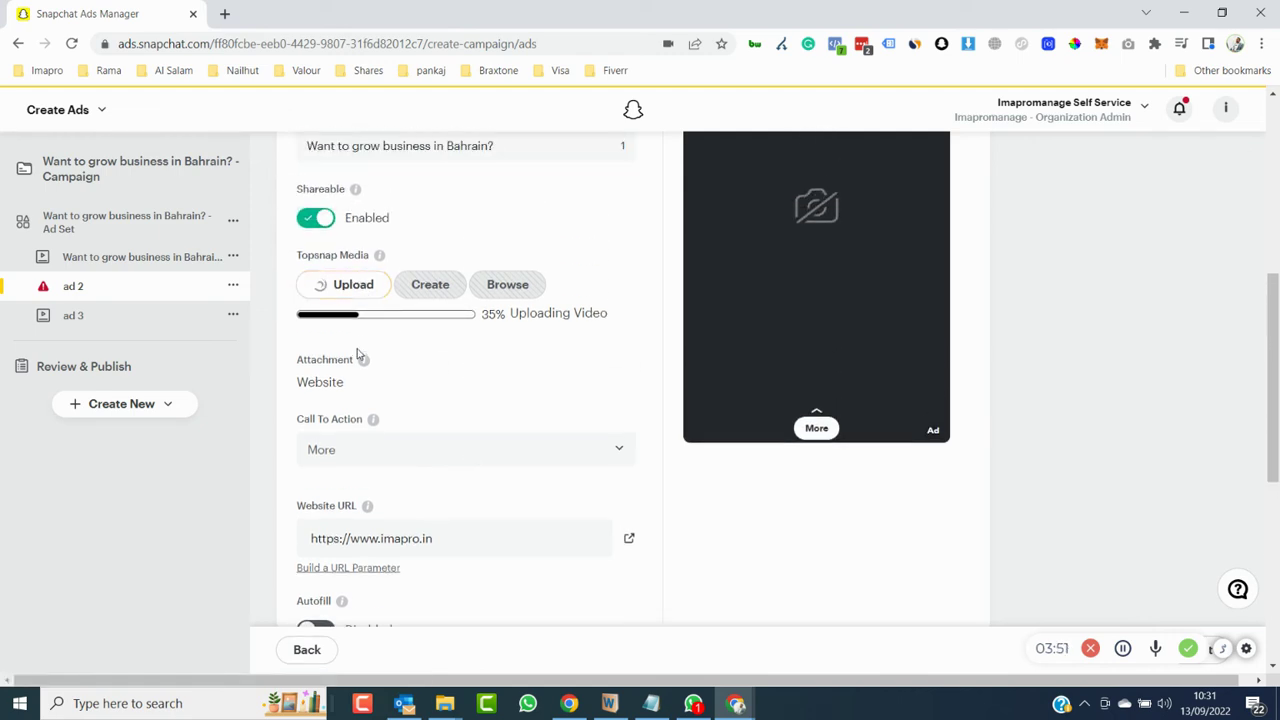
left_click(153, 328)
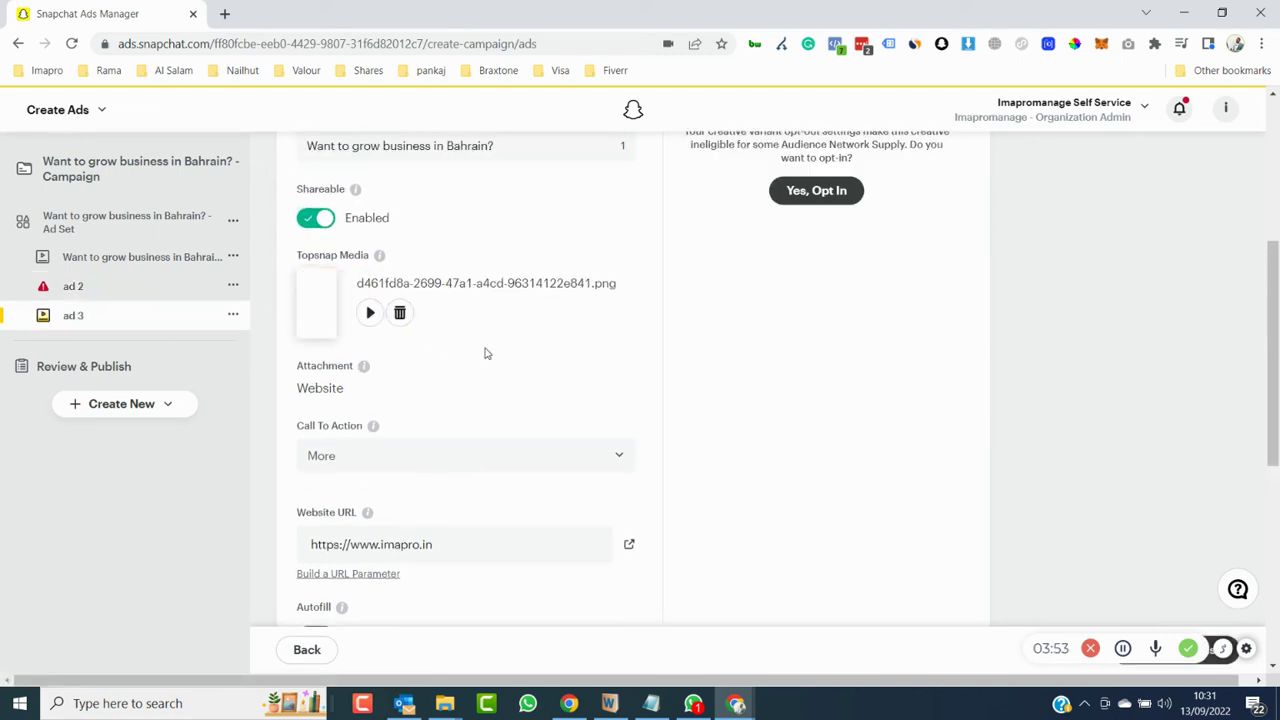
scroll(541, 363, "up", 2)
scroll(541, 363, "up", 1)
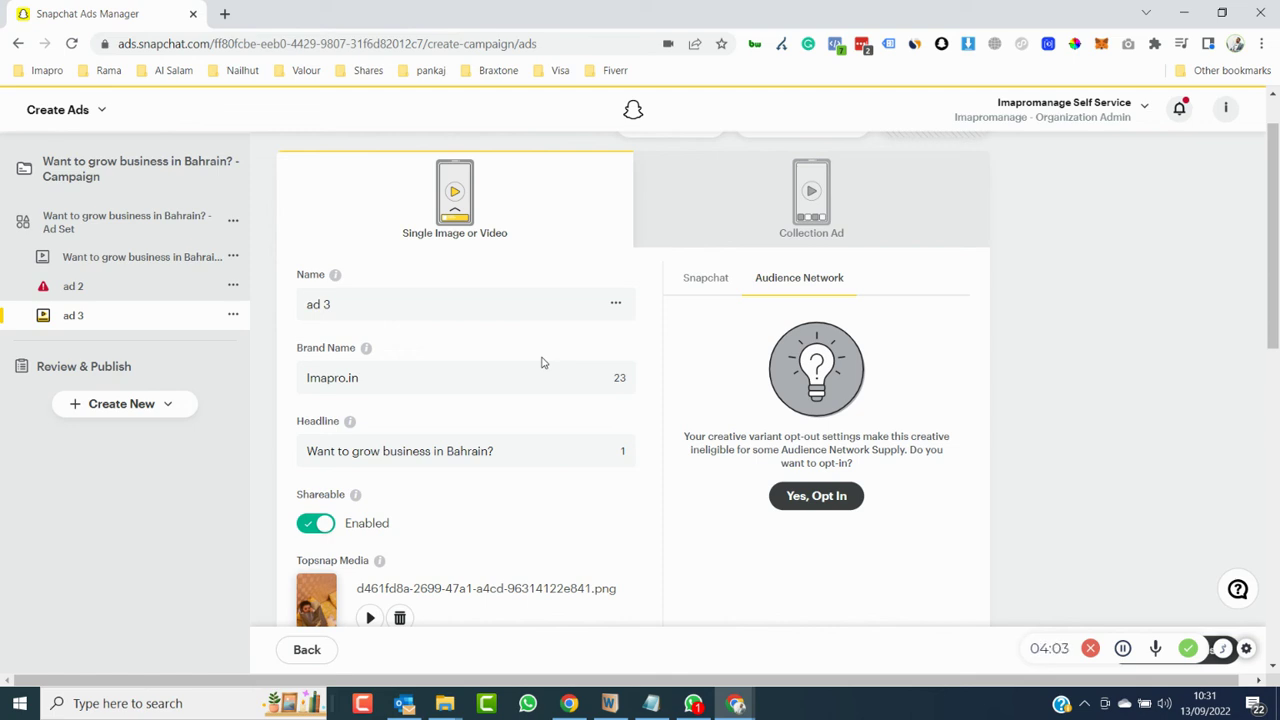
scroll(614, 534, "down", 2)
scroll(616, 537, "down", 6)
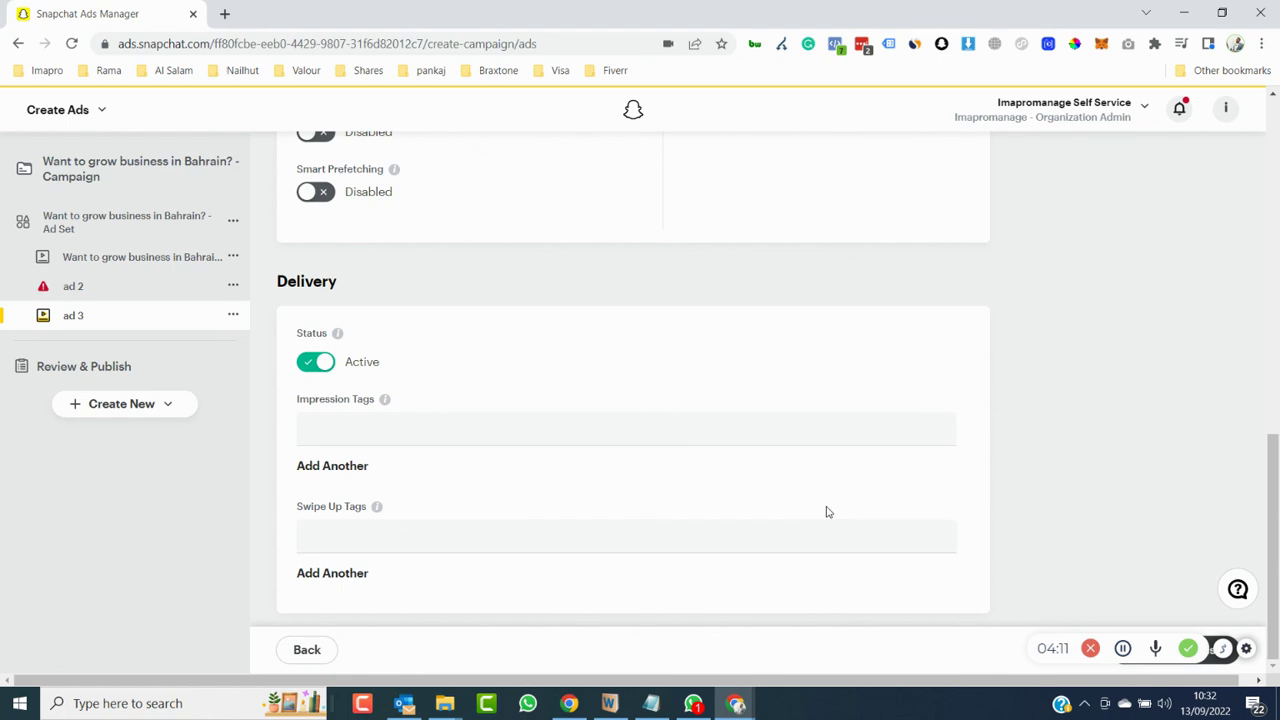
scroll(826, 512, "up", 10)
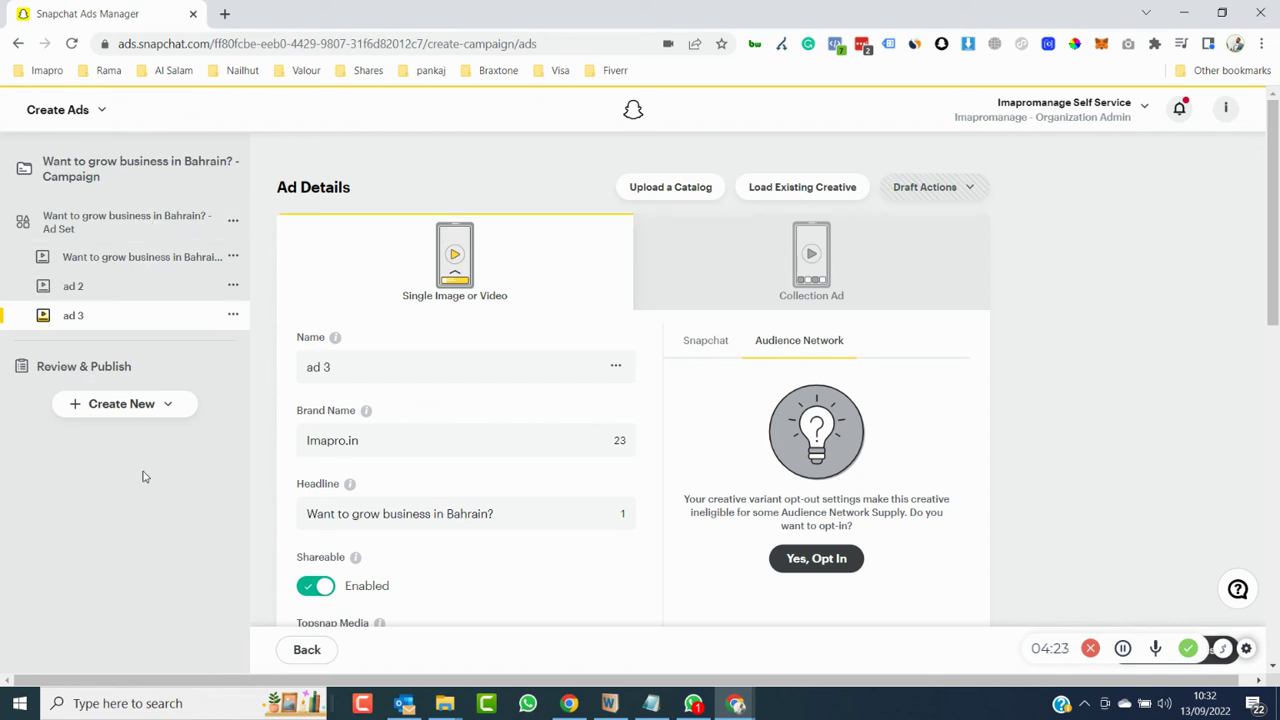
left_click(131, 285)
left_click(128, 315)
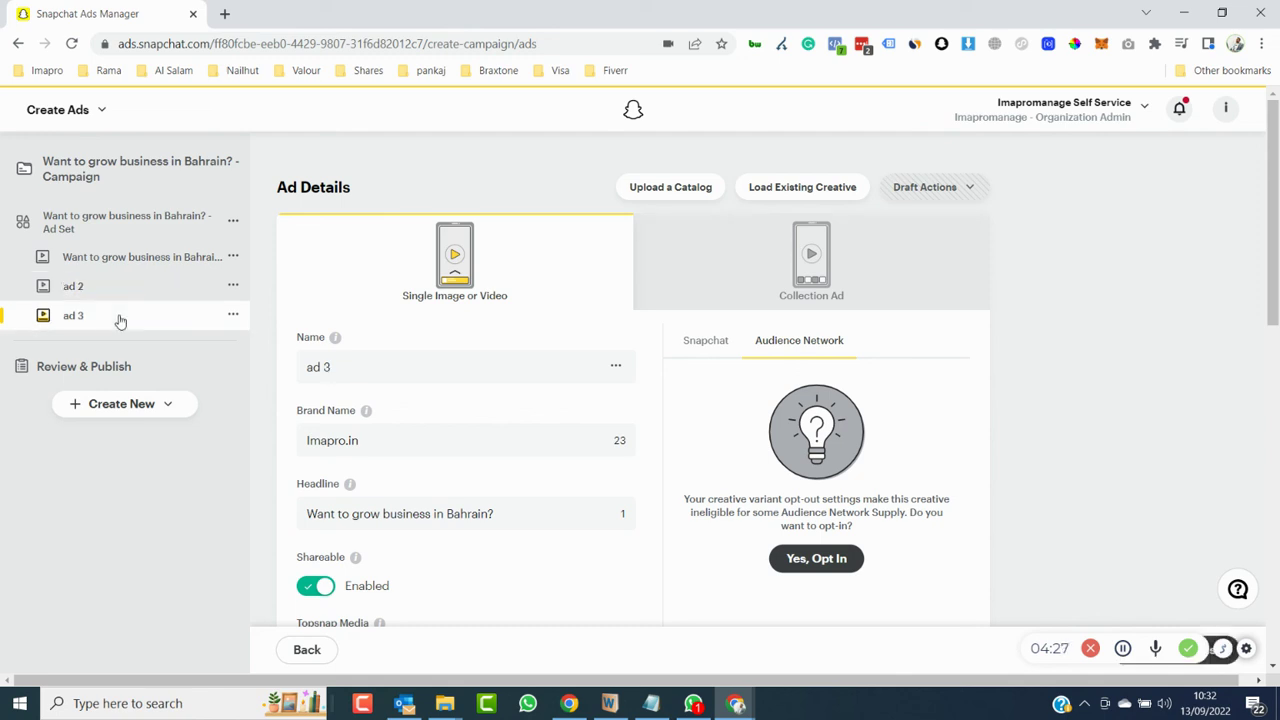